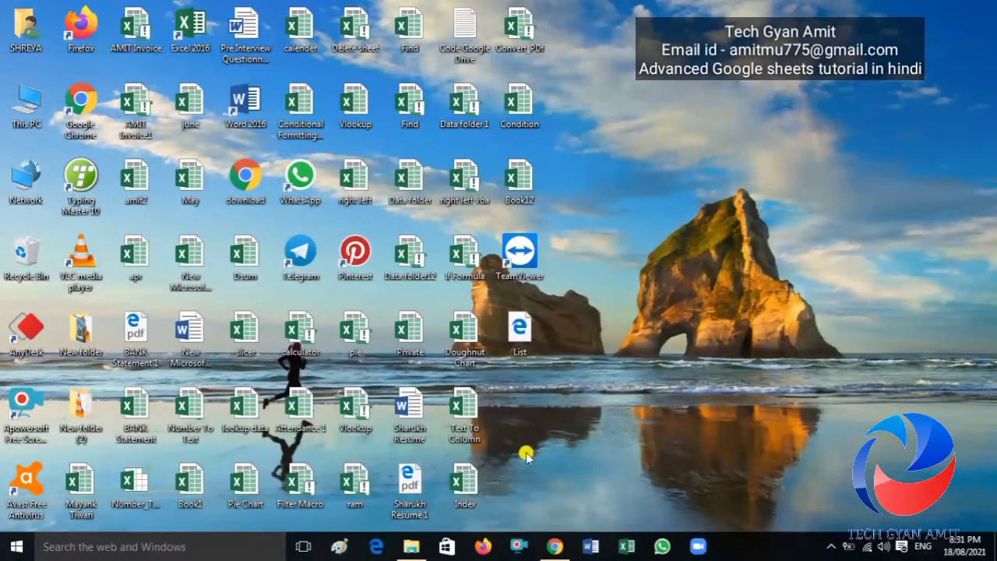
Switch to My Practice Sheet in Chrome and select cell A2 of the Combine Data sheet.
{"action": "left_click", "coordinate": [554, 547]}
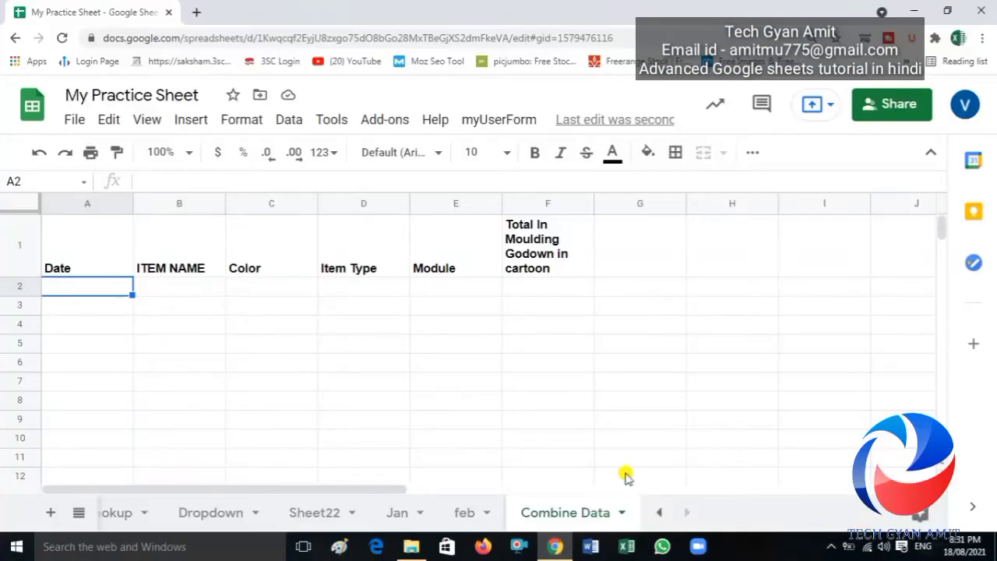
{"action": "left_click", "coordinate": [481, 429]}
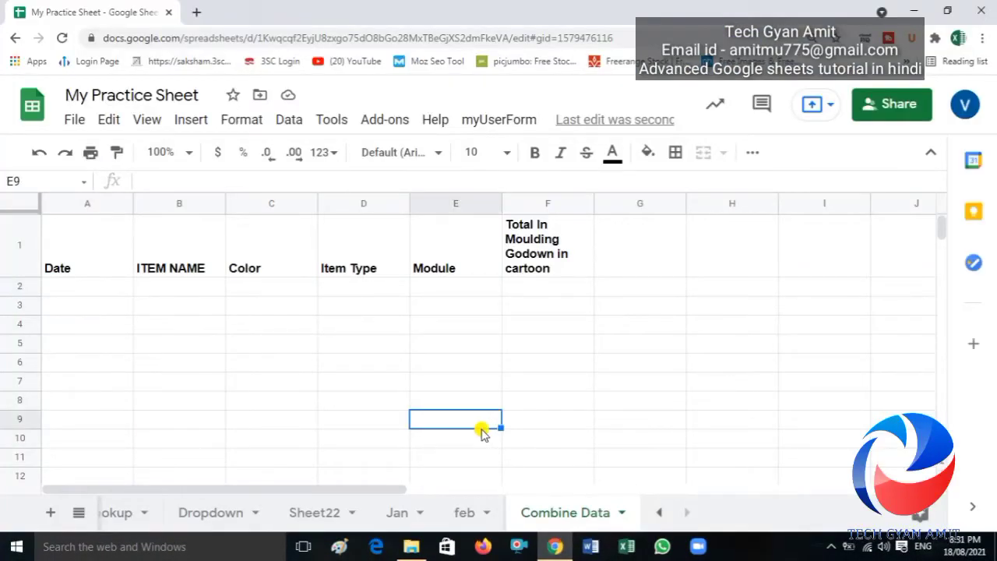
{"action": "key", "text": "Left"}
{"action": "key", "text": "Left"}
{"action": "key", "text": "Left"}
{"action": "key", "text": "Left"}
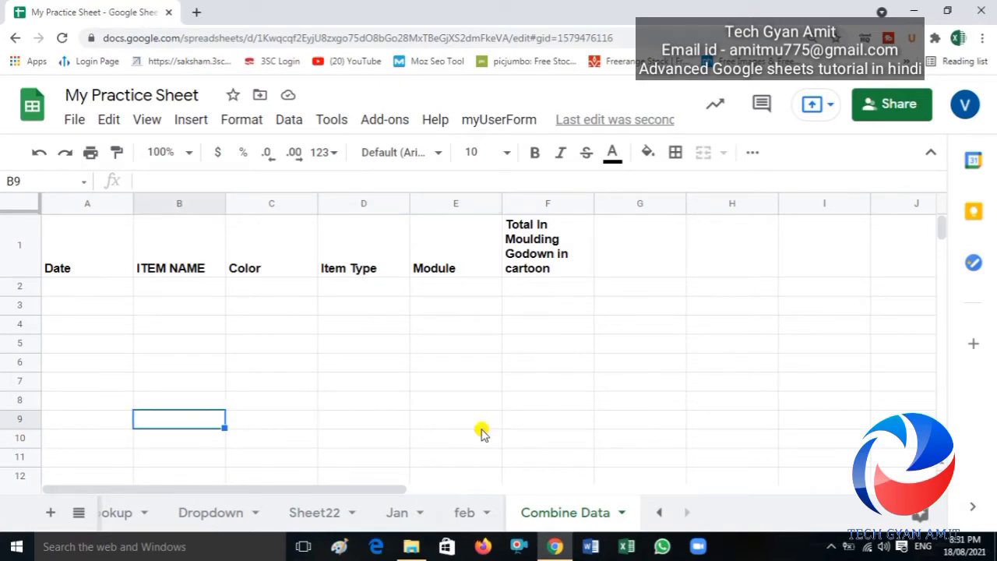
{"action": "key", "text": "ctrl+Up"}
{"action": "key", "text": "Down"}
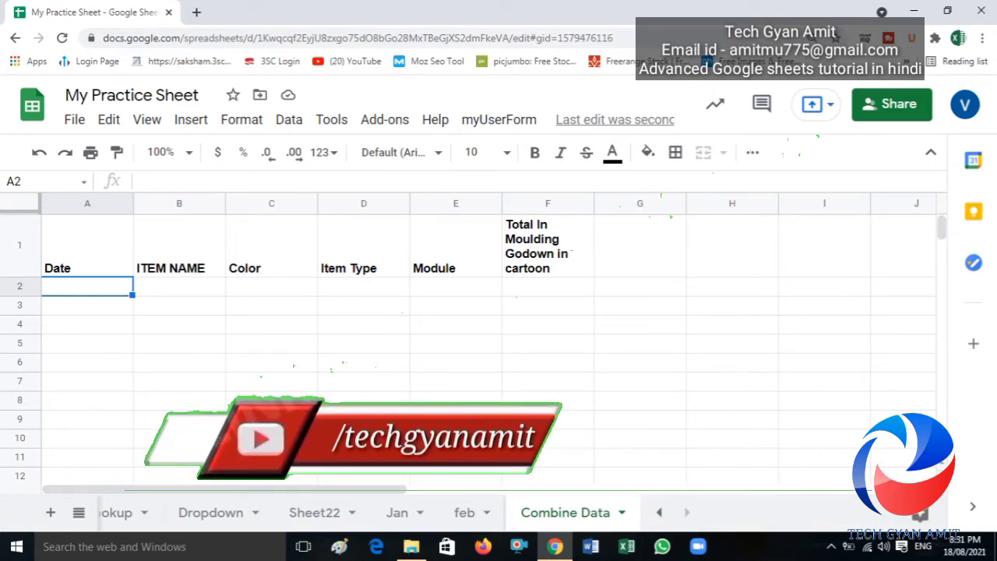
Examine the column layout of the Jan and feb production sheets, from Date through the last Total In Moulding column.
{"action": "left_click", "coordinate": [401, 516]}
{"action": "left_click", "coordinate": [404, 517]}
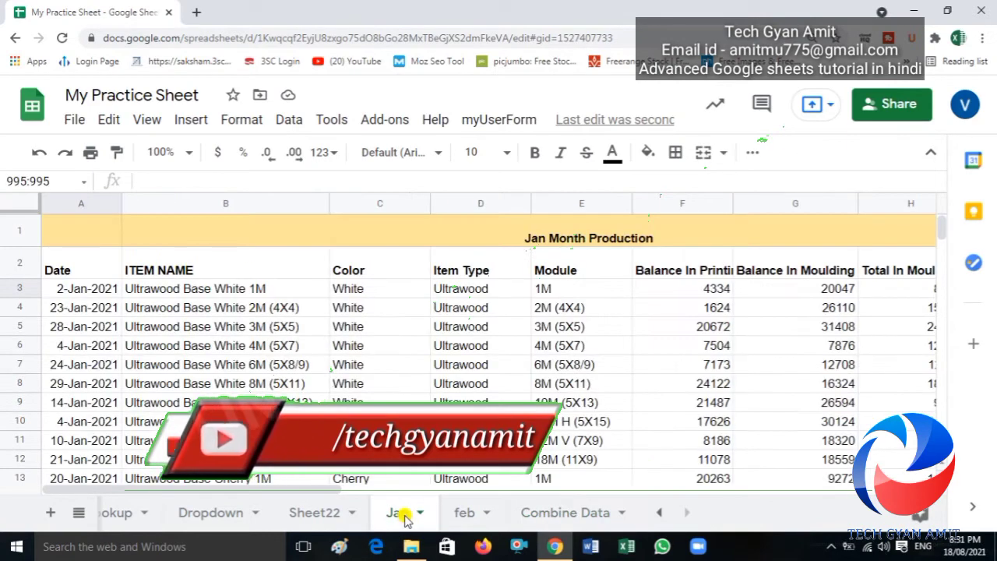
{"action": "left_click", "coordinate": [461, 519]}
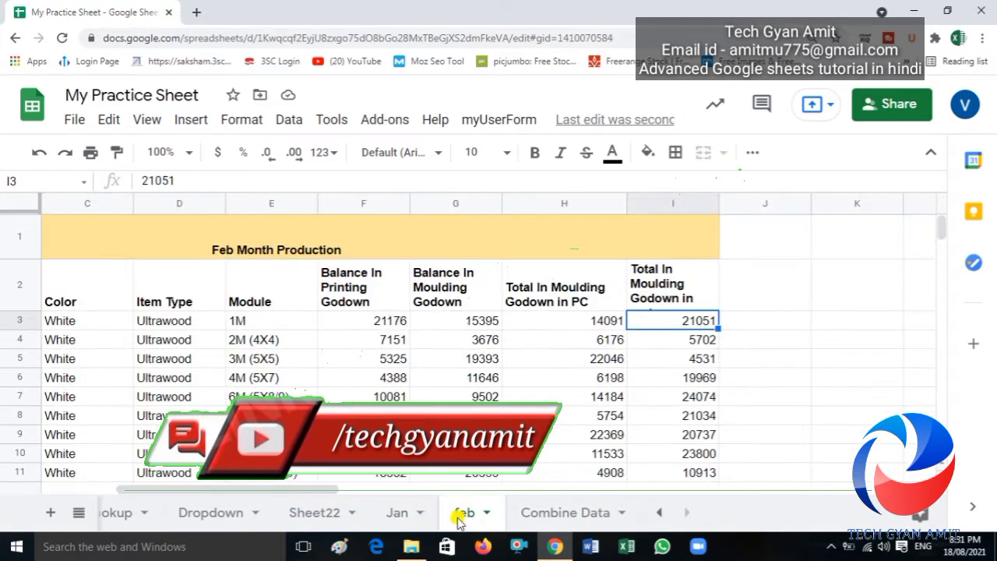
{"action": "left_click", "coordinate": [402, 514]}
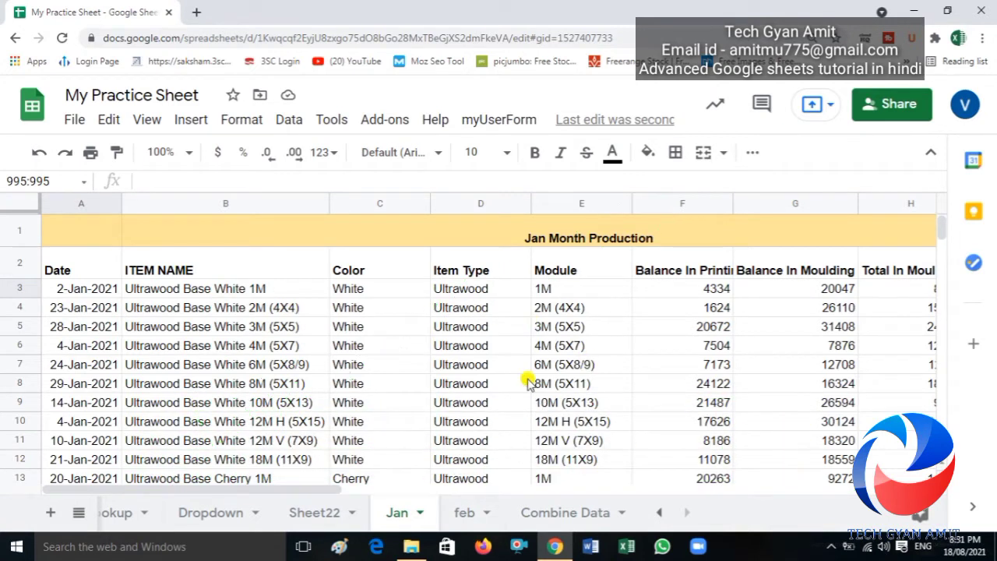
{"action": "left_click_drag", "start_coordinate": [330, 484], "coordinate": [474, 472]}
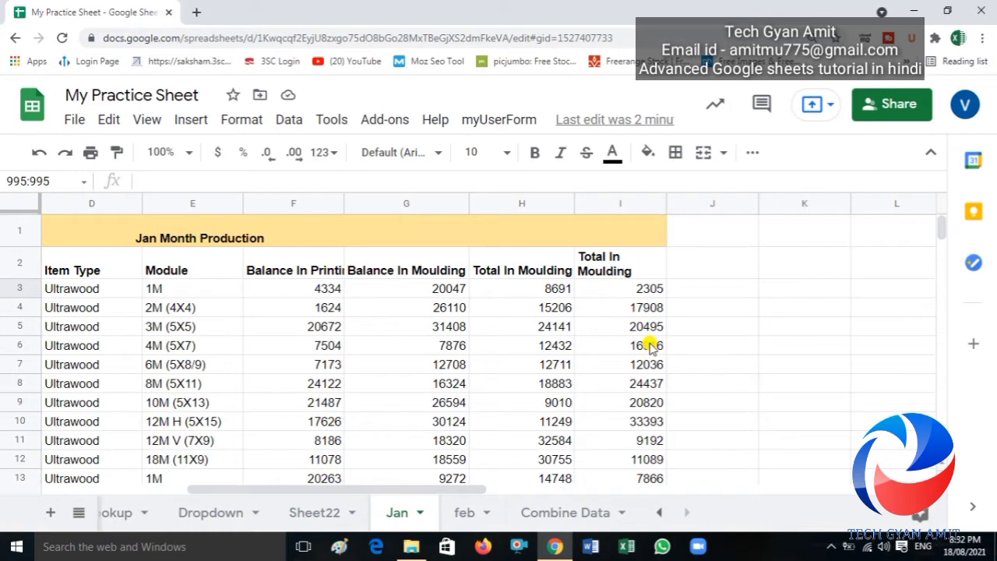
{"action": "left_click", "coordinate": [465, 512]}
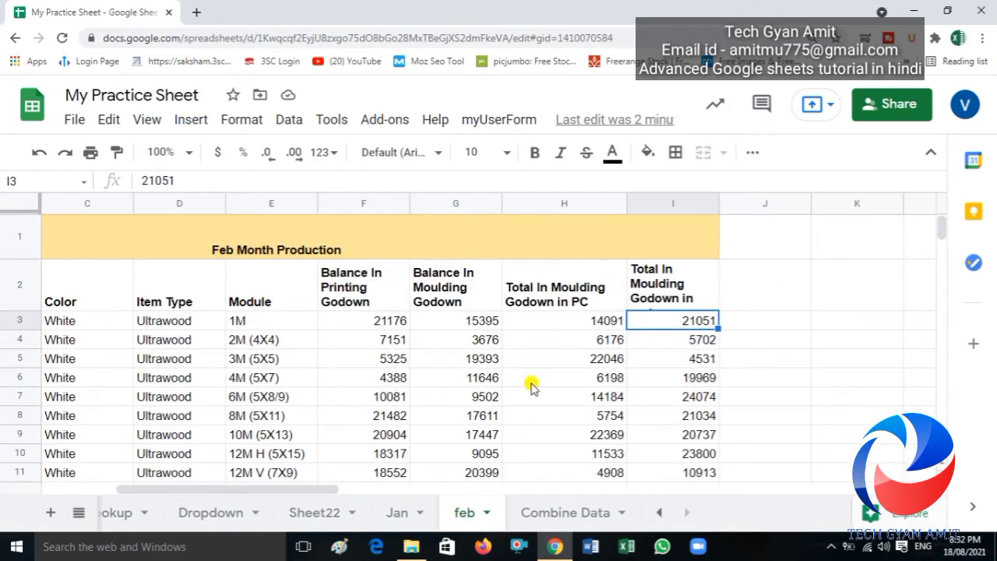
{"action": "key", "text": "Left"}
{"action": "key", "text": "Left"}
{"action": "key", "text": "Left"}
{"action": "key", "text": "Left"}
{"action": "key", "text": "Left"}
{"action": "key", "text": "Left"}
{"action": "key", "text": "Left"}
{"action": "key", "text": "Left"}
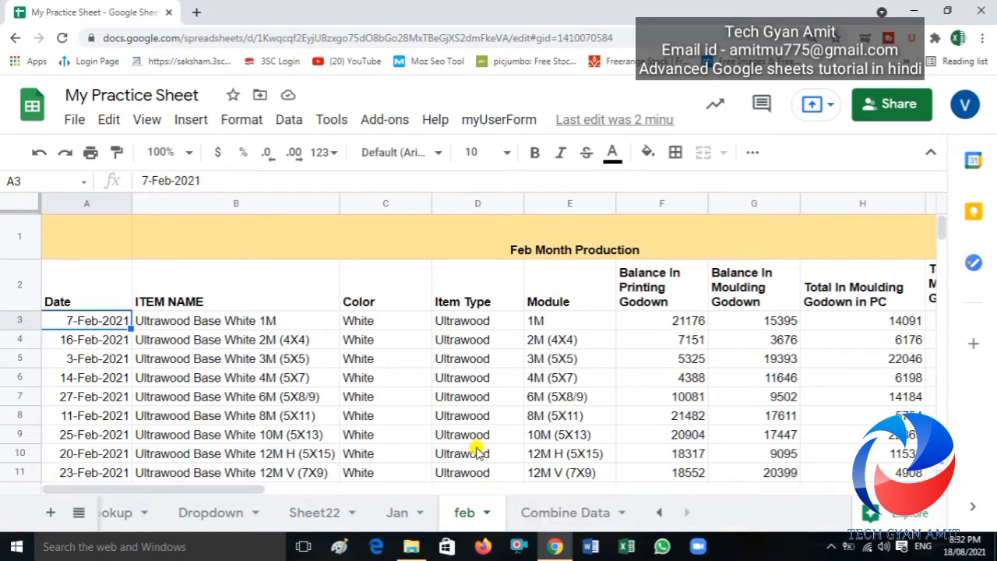
Start a FILTER formula in Combine Data cell A2 with the array {Jan!A3:A,Jan!B3:B,Jan!C3:C,Jan!D3:D,Jan!E3:E,Jan!I3:I}.
{"action": "left_click", "coordinate": [554, 511]}
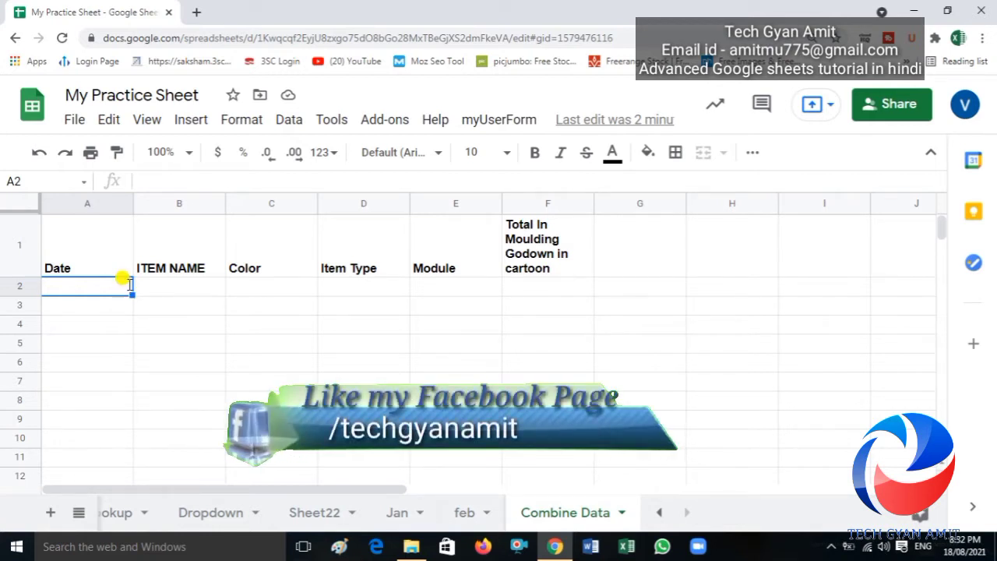
{"action": "type", "text": "=Filter"}
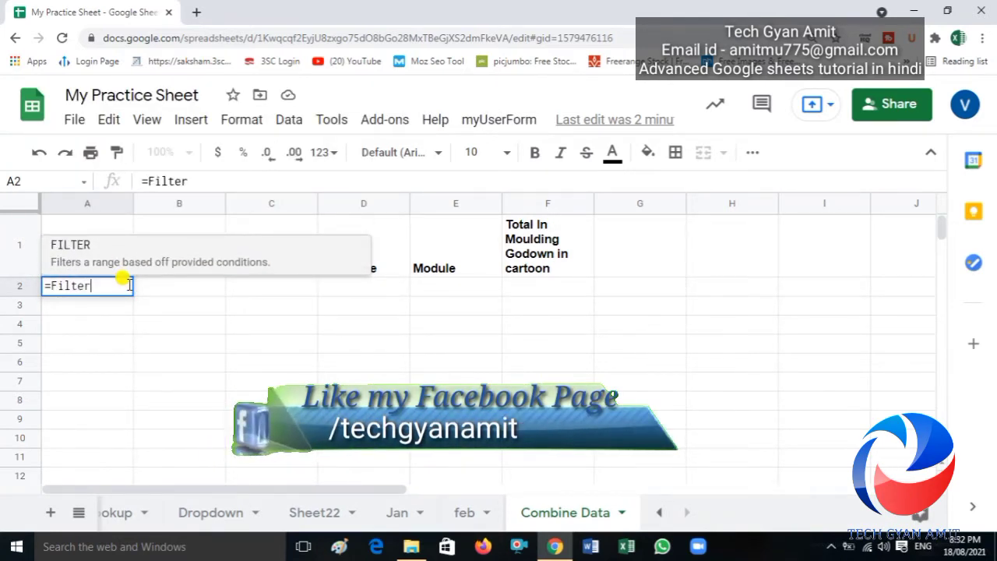
{"action": "type", "text": "("}
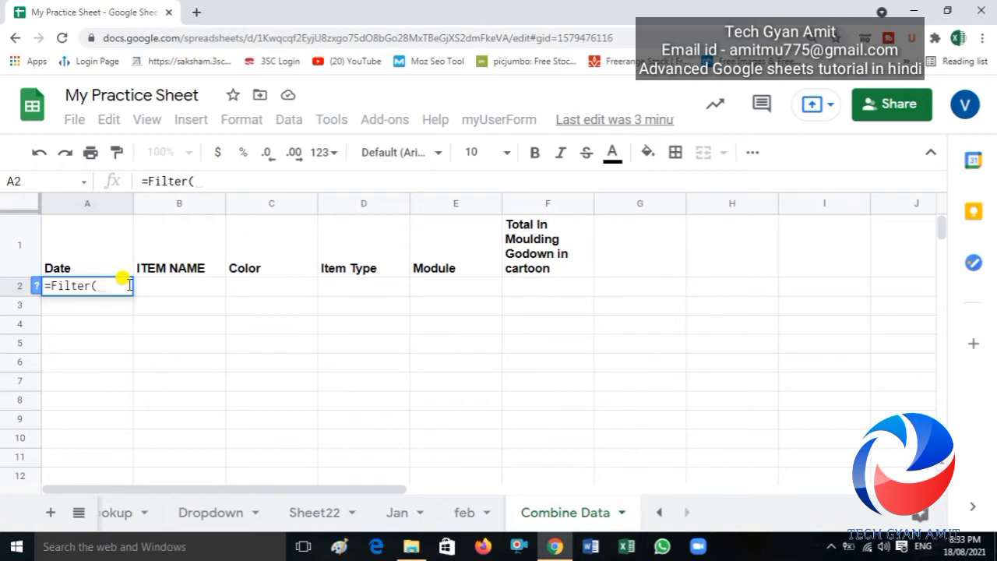
{"action": "type", "text": "{"}
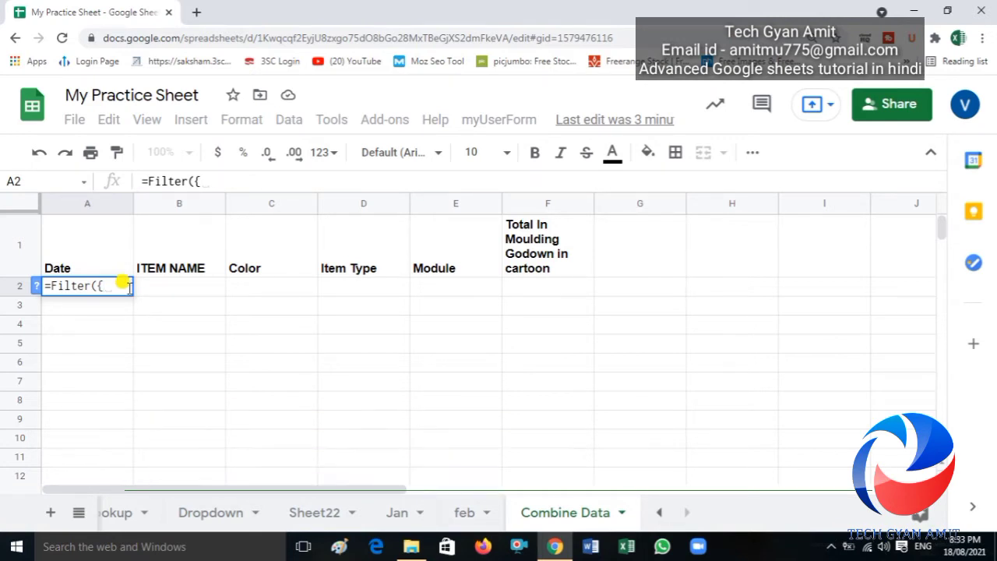
{"action": "left_click", "coordinate": [398, 515]}
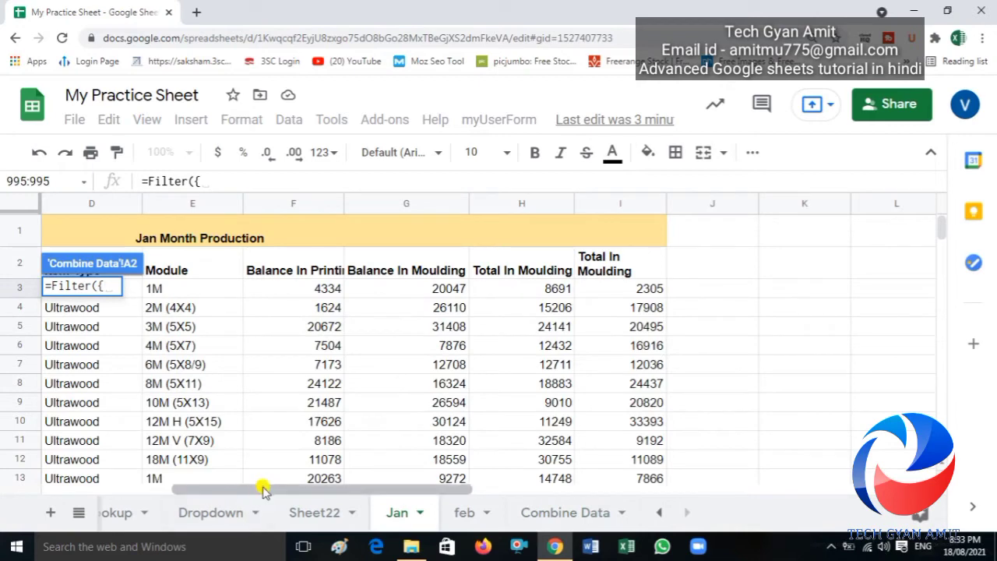
{"action": "left_click_drag", "start_coordinate": [263, 489], "coordinate": [81, 490]}
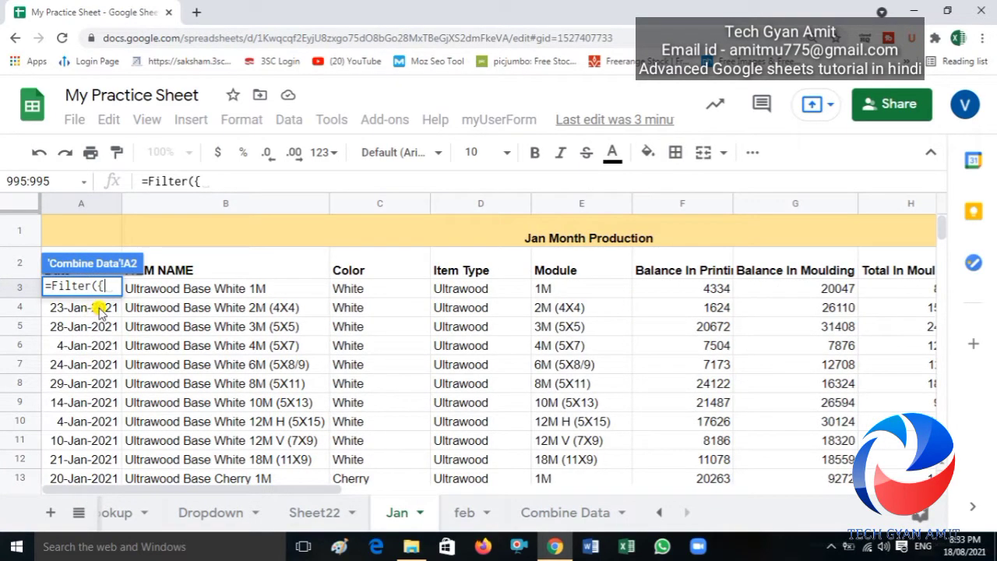
{"action": "left_click", "coordinate": [139, 287]}
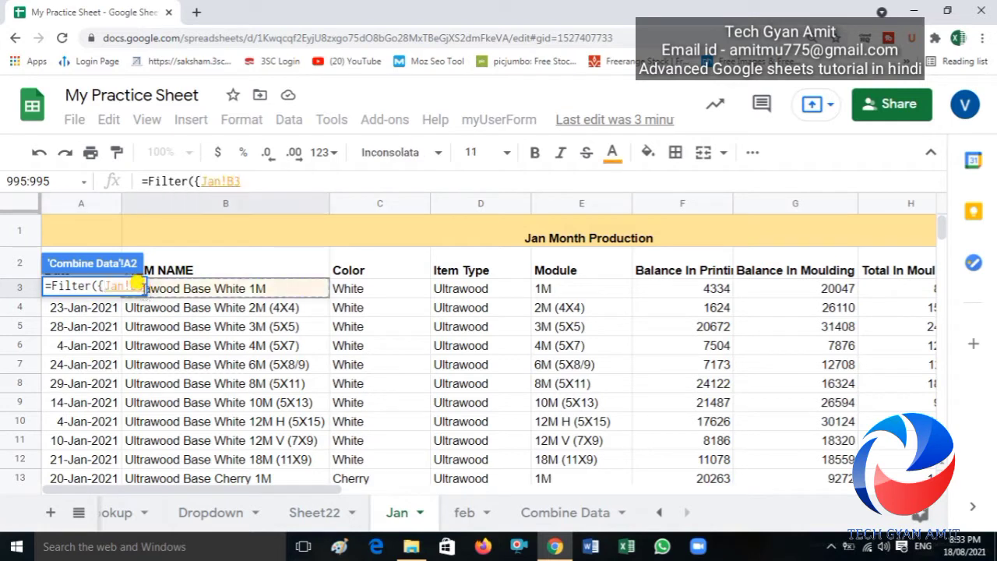
{"action": "key", "text": "Left"}
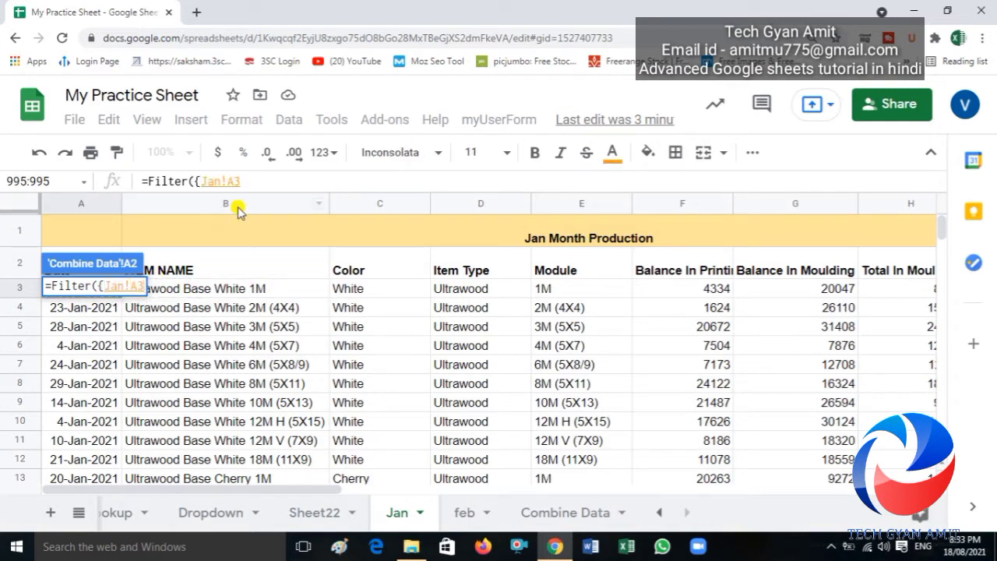
{"action": "left_click", "coordinate": [245, 181]}
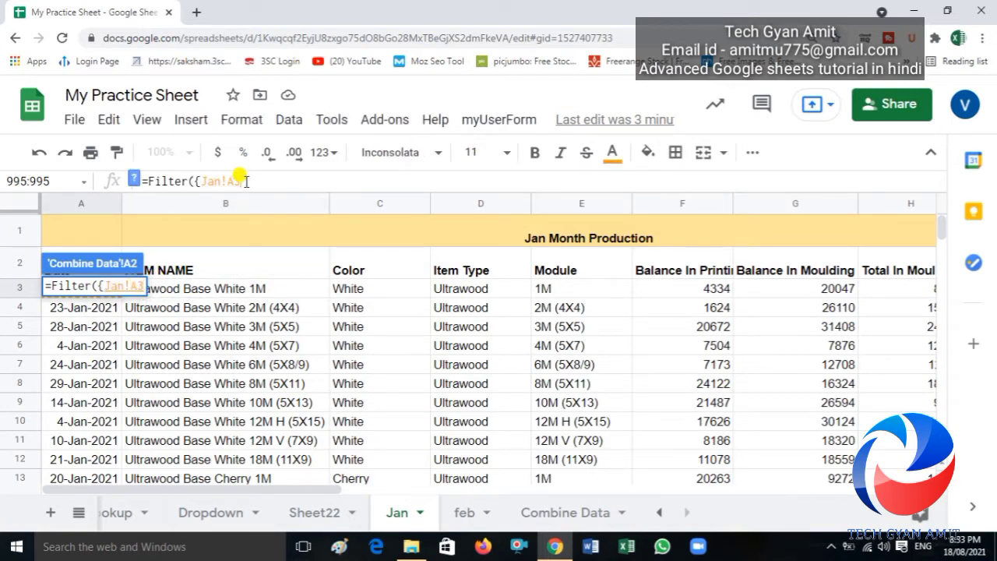
{"action": "type", "text": ":A"}
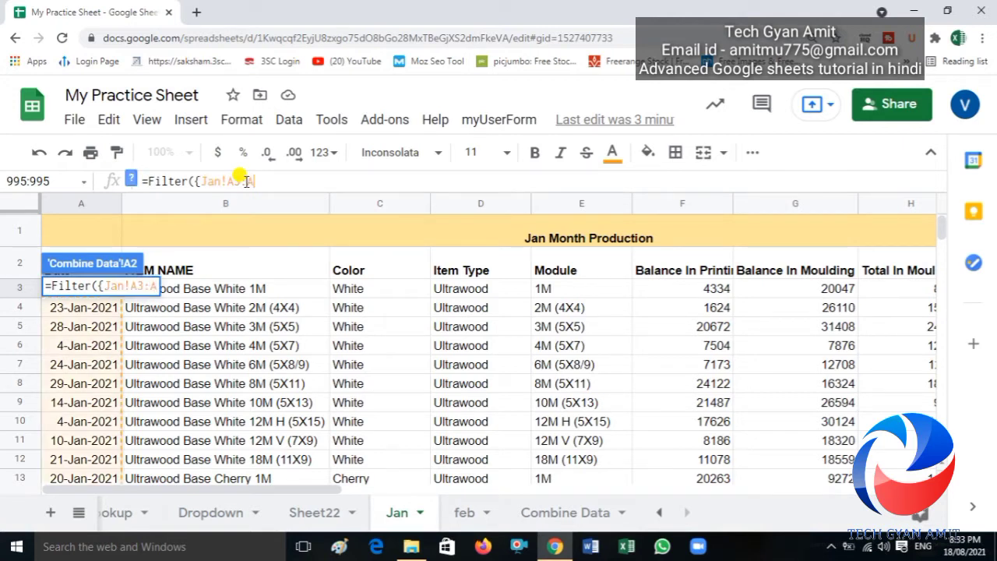
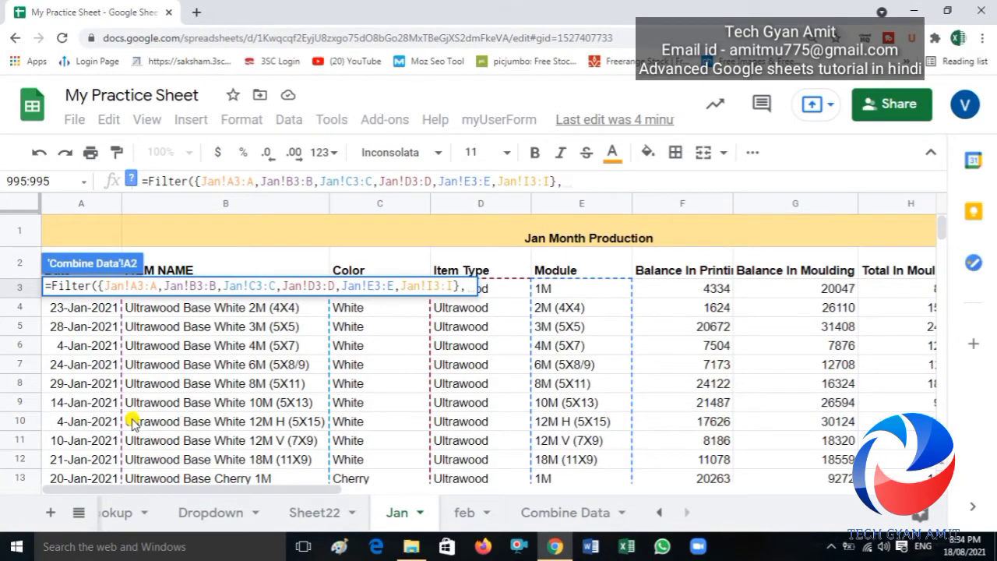
Complete the FILTER formula with the condition Jan!A3:A<>"" and fit the ITEM NAME column's width to its contents.
{"action": "left_click", "coordinate": [85, 310]}
{"action": "key", "text": "BackSpace"}
{"action": "type", "text": "3"}
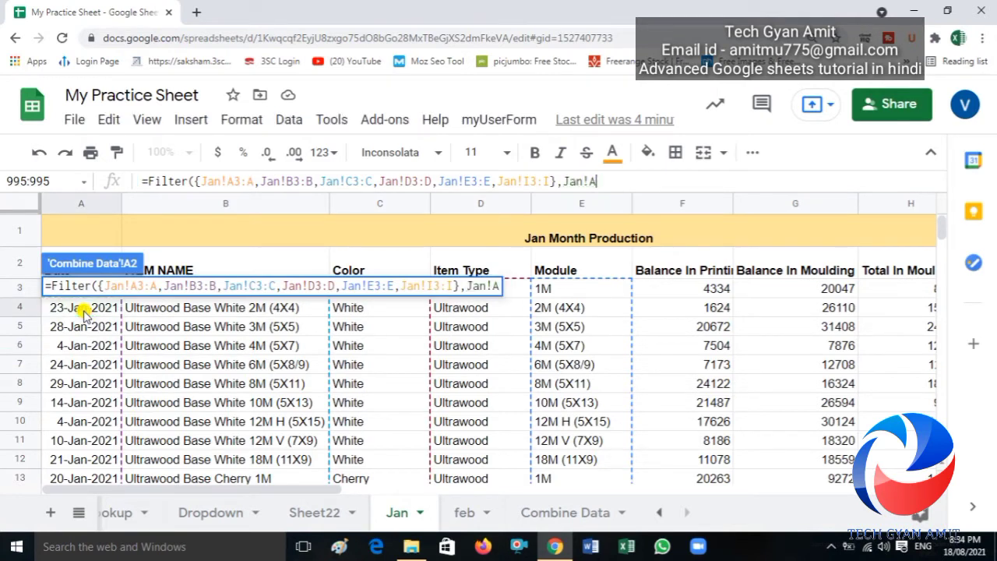
{"action": "type", "text": ":A<>\"\""}
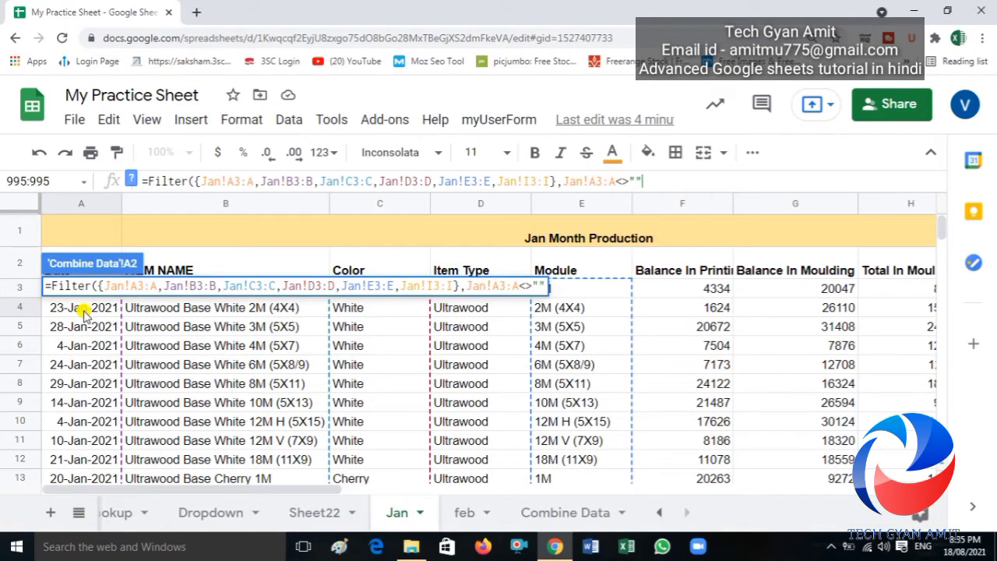
{"action": "type", "text": ")"}
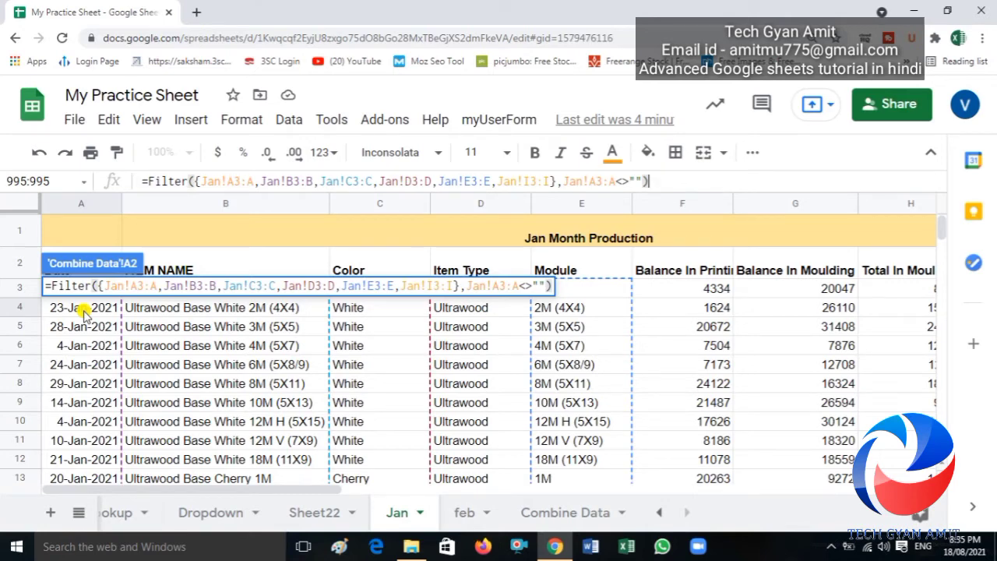
{"action": "key", "text": "Return"}
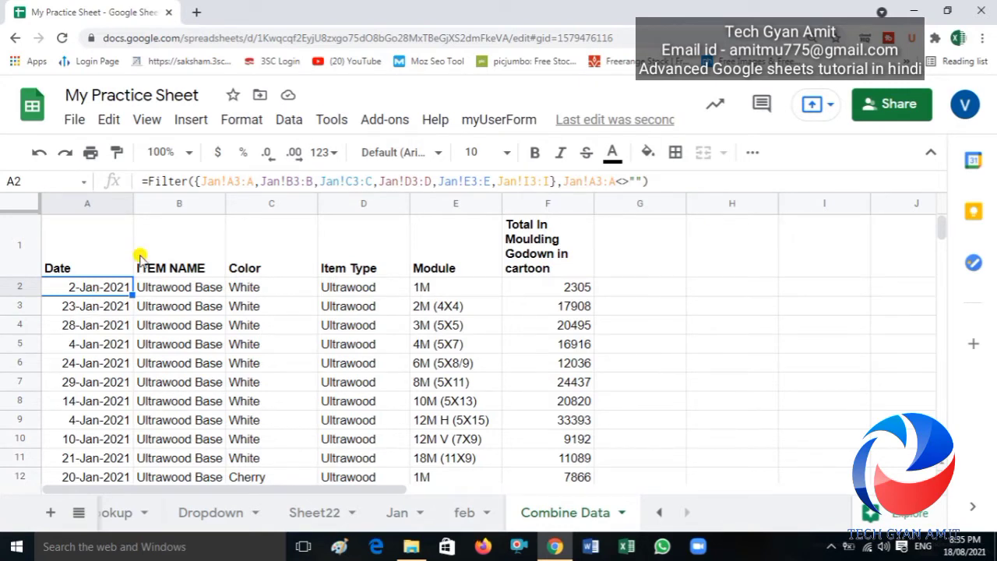
{"action": "double_click", "coordinate": [222, 204]}
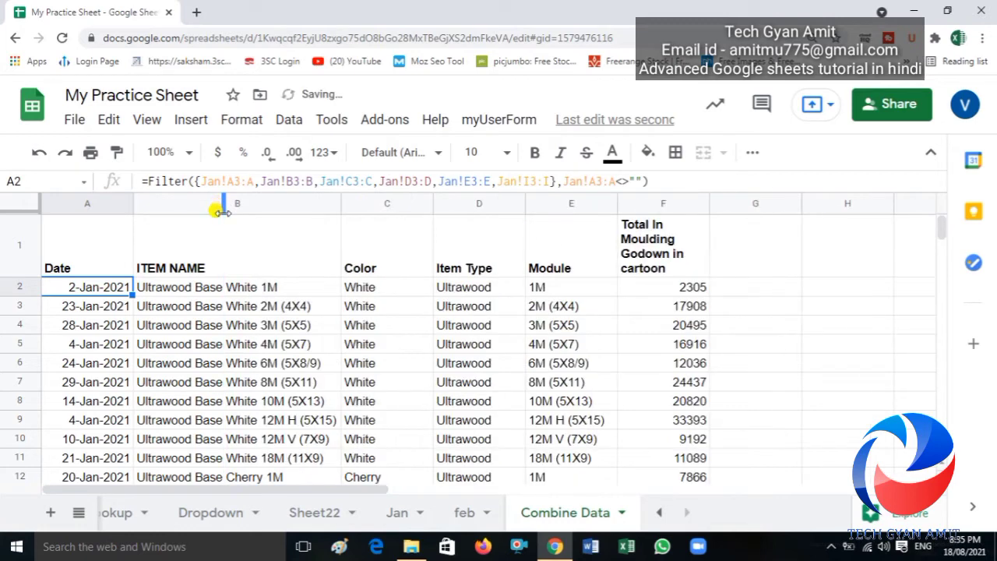
Check the filtered January rows in Combine Data down to the last filled row, and return to cell A2.
{"action": "left_click", "coordinate": [238, 289]}
{"action": "key", "text": "Left"}
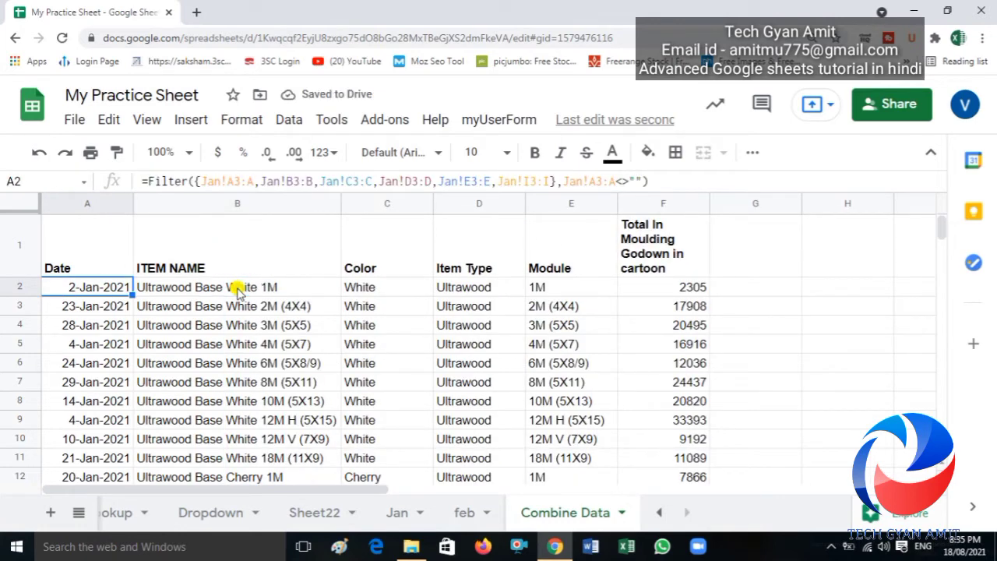
{"action": "key", "text": "ctrl+Down"}
{"action": "key", "text": "Down"}
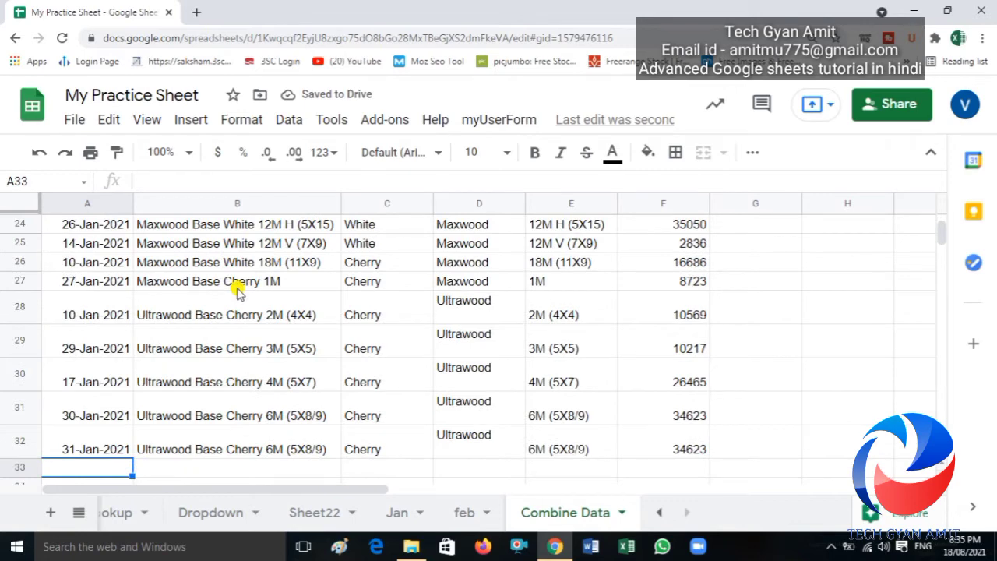
{"action": "key", "text": "Up"}
{"action": "key", "text": "Up"}
{"action": "key", "text": "Down"}
{"action": "key", "text": "Right"}
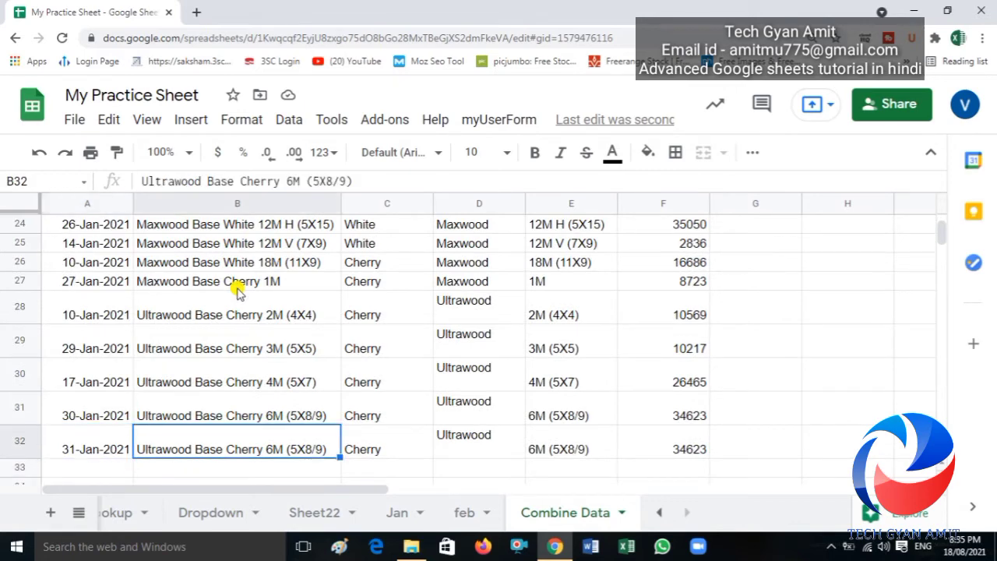
{"action": "key", "text": "Left"}
{"action": "key", "text": "Down"}
{"action": "key", "text": "Up"}
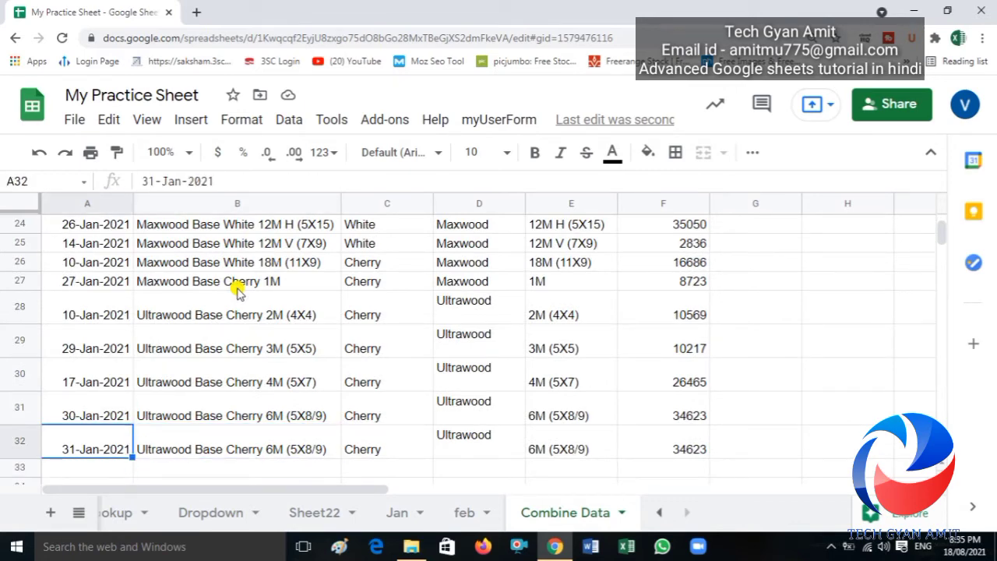
{"action": "key", "text": "Up"}
{"action": "key", "text": "ctrl+Up"}
{"action": "key", "text": "Down"}
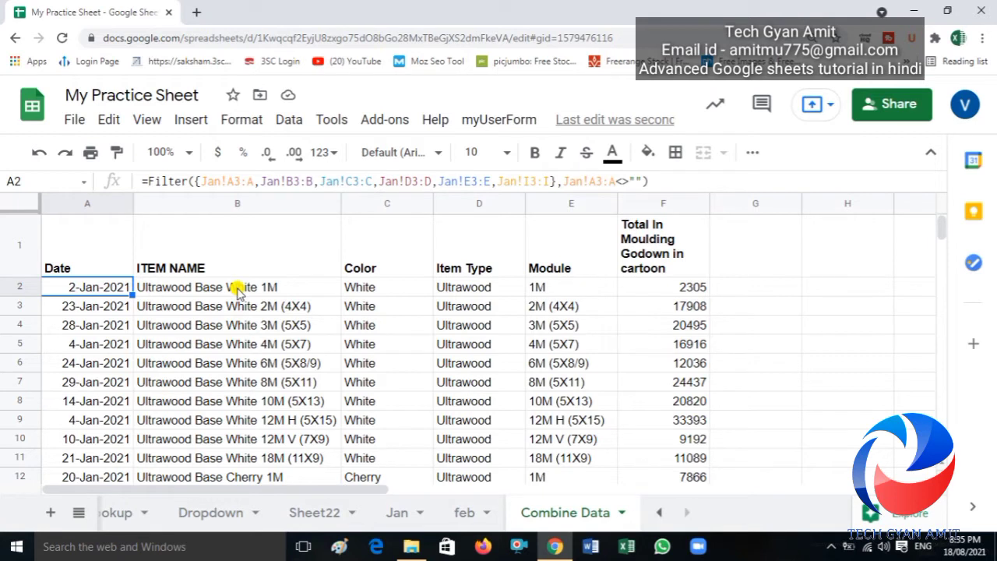
Open an outer array with { before the FILTER in A2, append ;filter({ after it, and enlarge the formula bar.
{"action": "left_click", "coordinate": [148, 181]}
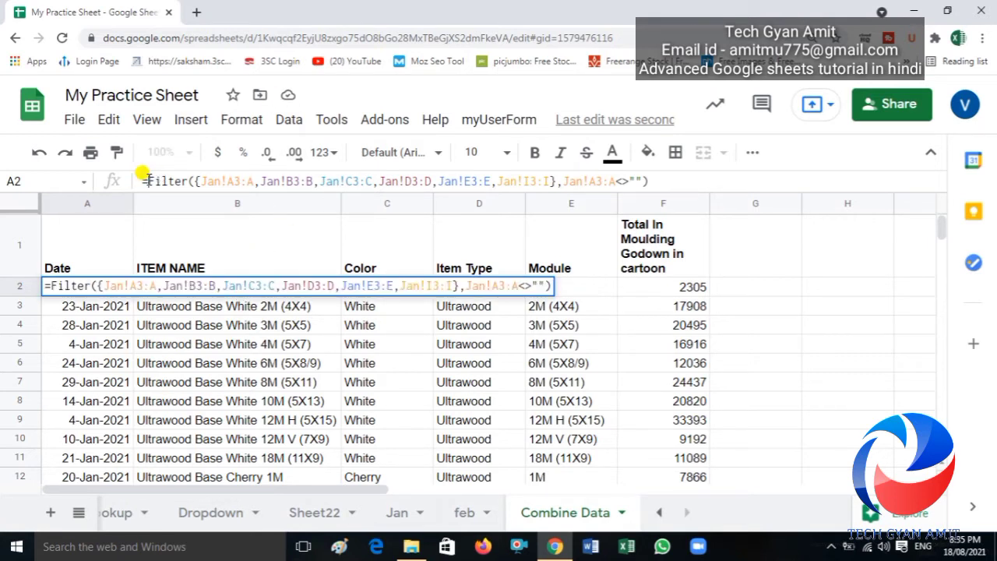
{"action": "type", "text": "{"}
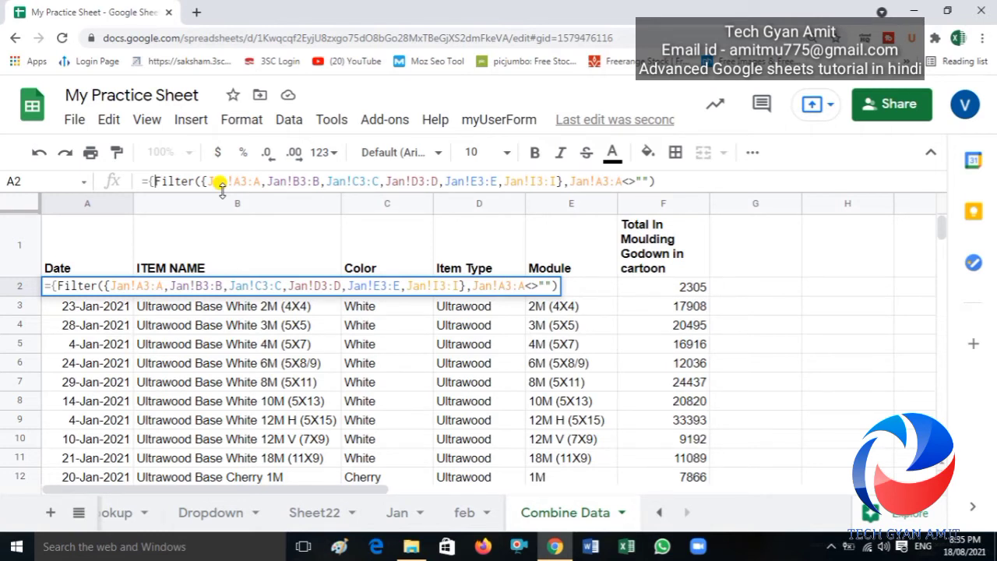
{"action": "left_click", "coordinate": [664, 181]}
{"action": "type", "text": ";"}
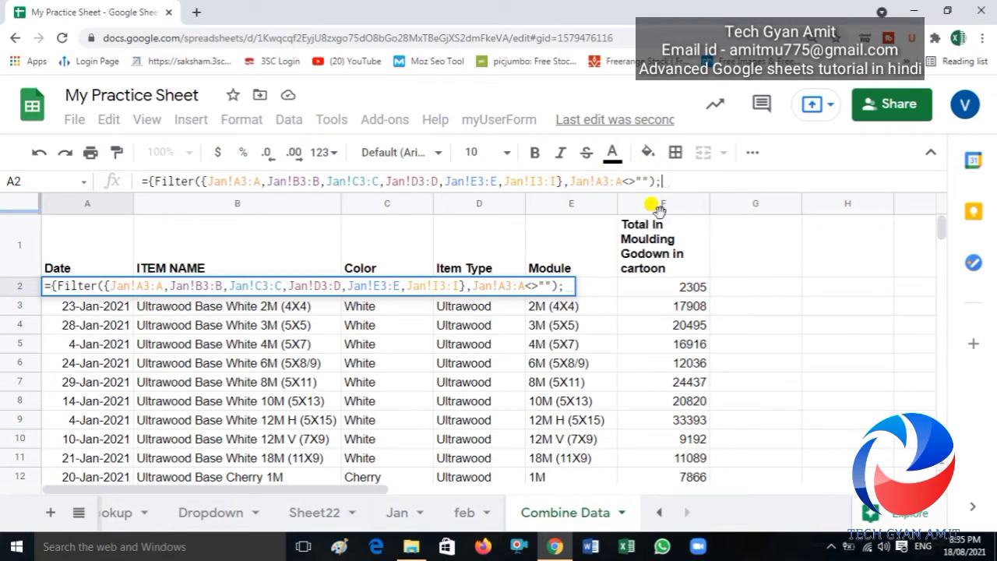
{"action": "type", "text": "fil"}
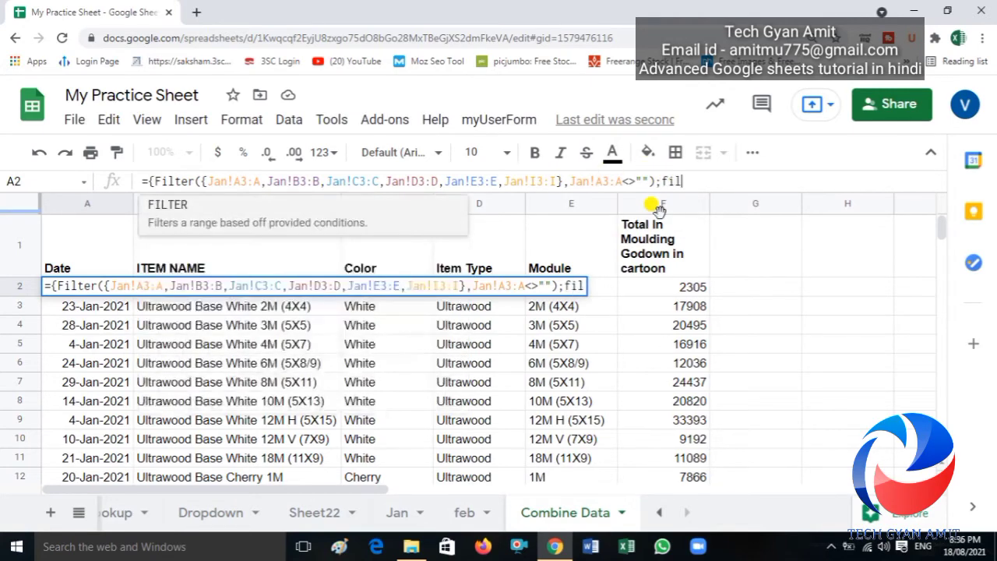
{"action": "type", "text": "ter("}
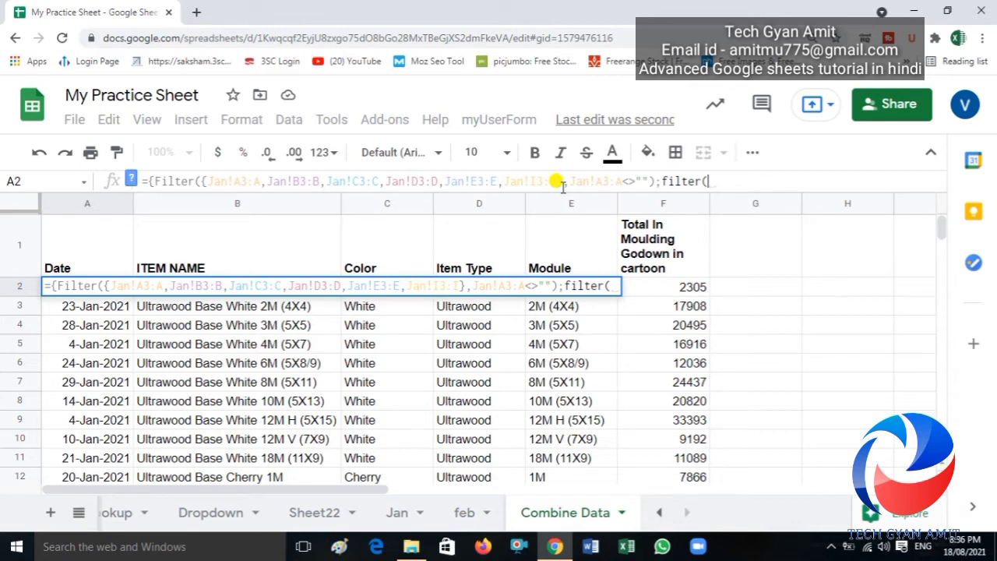
{"action": "type", "text": "{"}
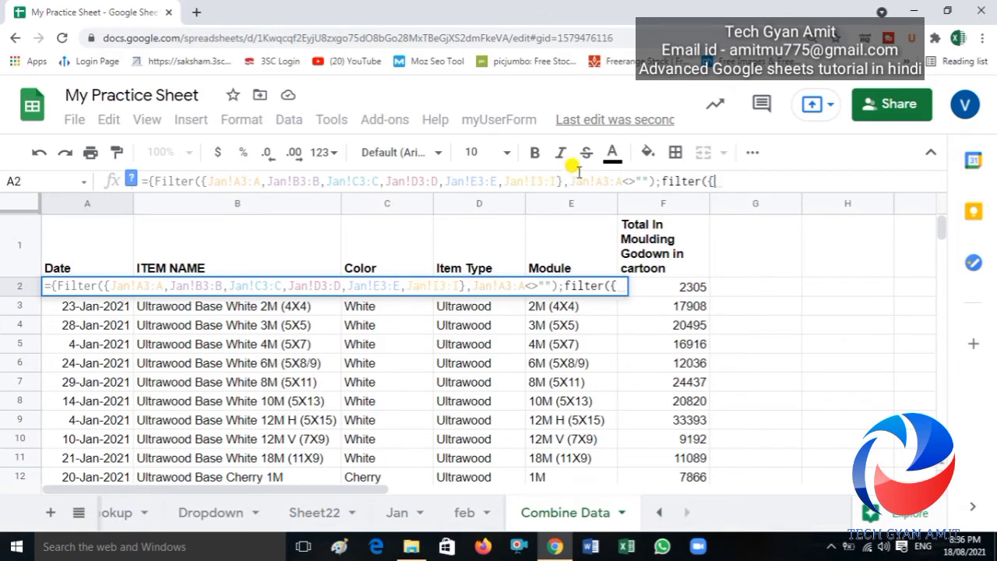
{"action": "left_click_drag", "start_coordinate": [557, 197], "coordinate": [540, 263]}
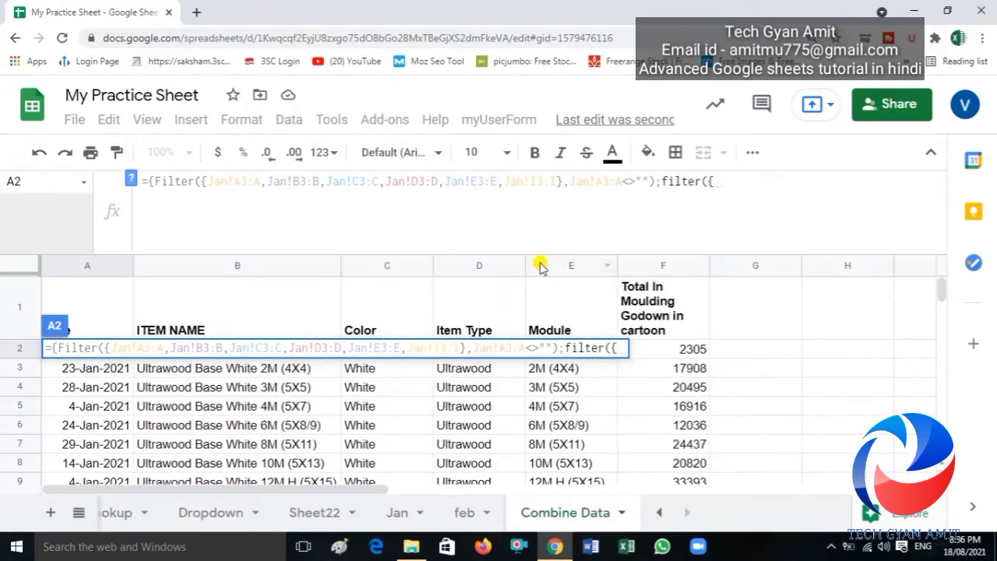
Add the feb sheet's Date, ITEM NAME and Color ranges to the second filter's array as feb!A3:A,feb!B3:B,feb!C3:C.
{"action": "left_click", "coordinate": [465, 513]}
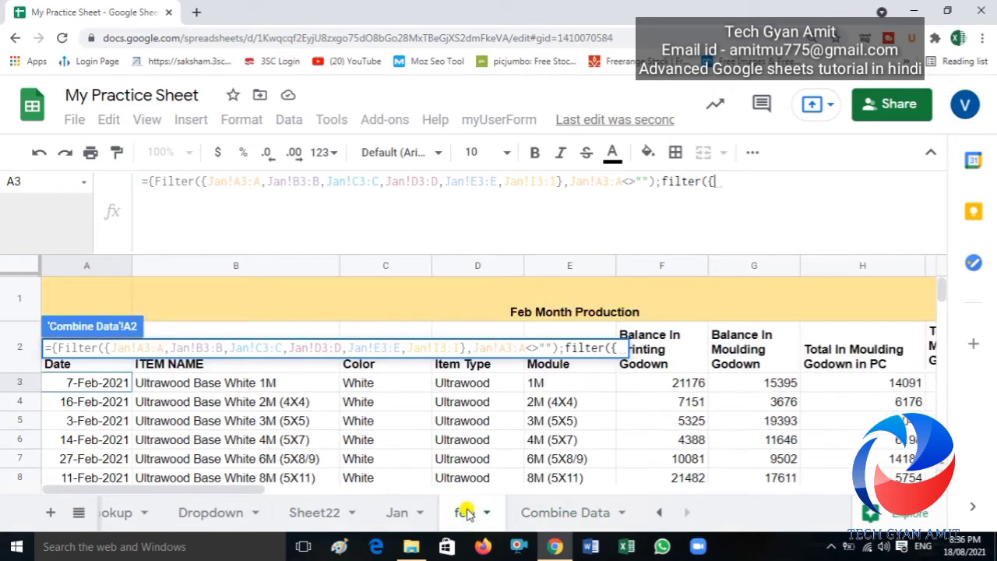
{"action": "left_click", "coordinate": [87, 384]}
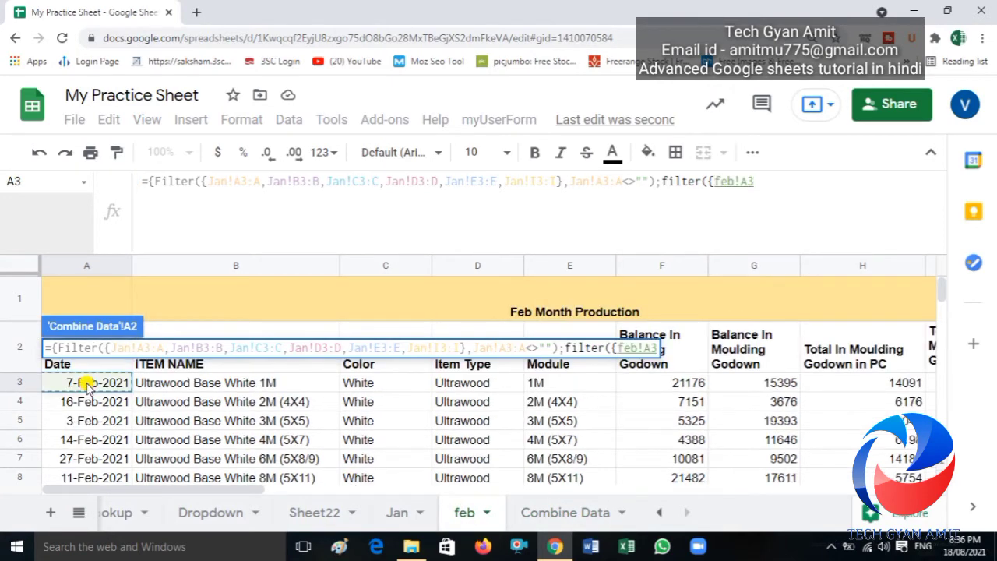
{"action": "type", "text": ":A,"}
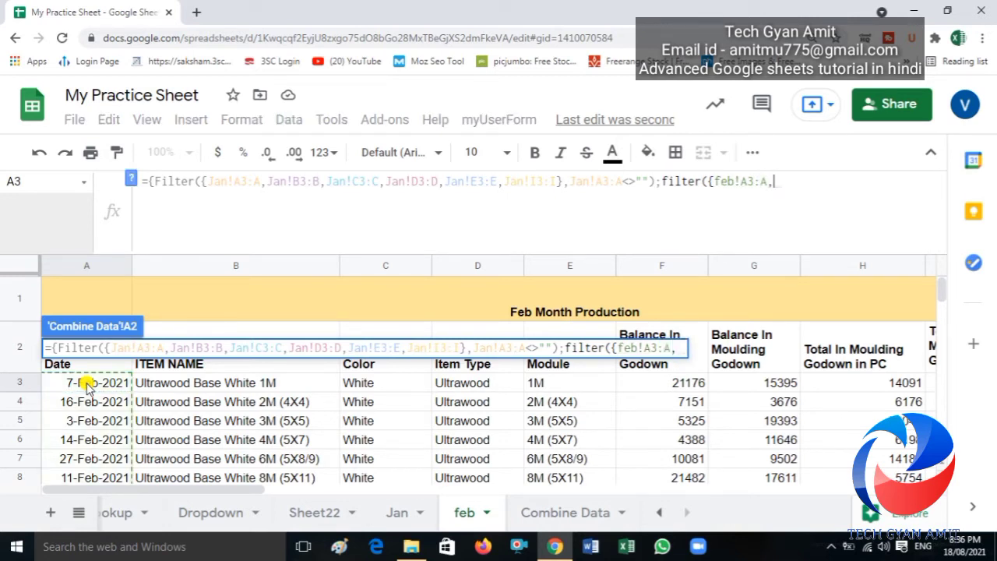
{"action": "left_click", "coordinate": [171, 385]}
{"action": "type", "text": ":"}
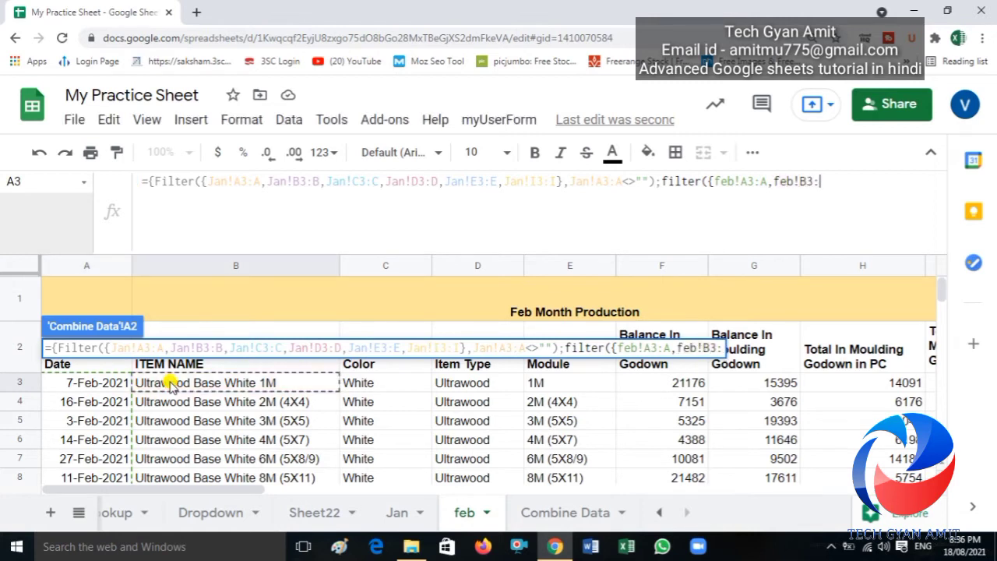
{"action": "type", "text": "B"}
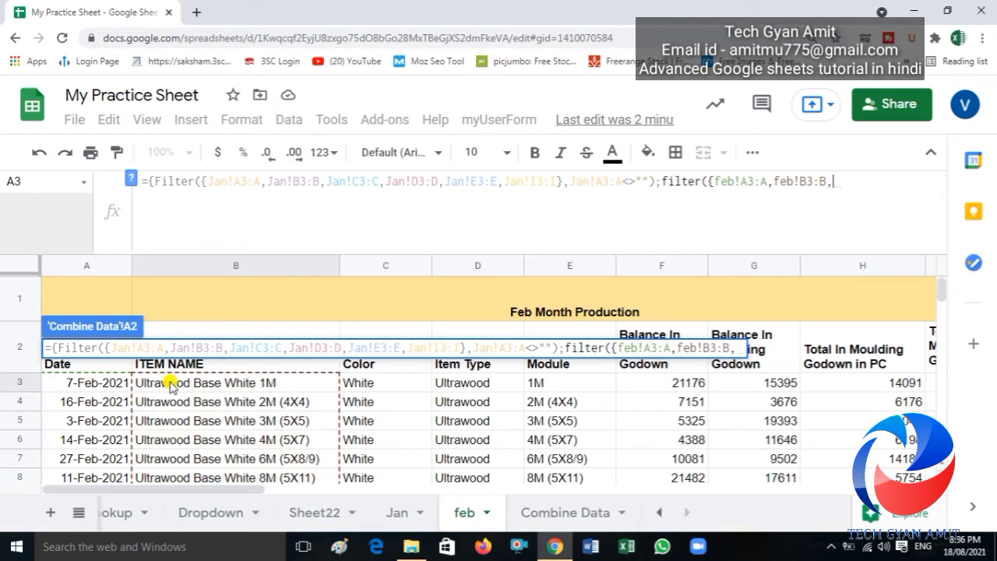
{"action": "type", "text": ","}
{"action": "left_click", "coordinate": [361, 384]}
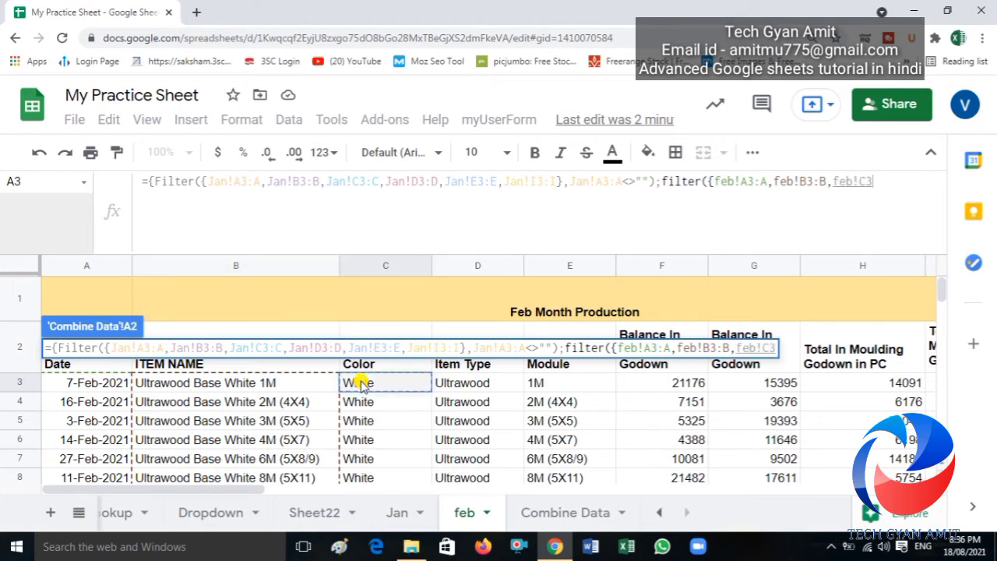
{"action": "type", "text": ":C,"}
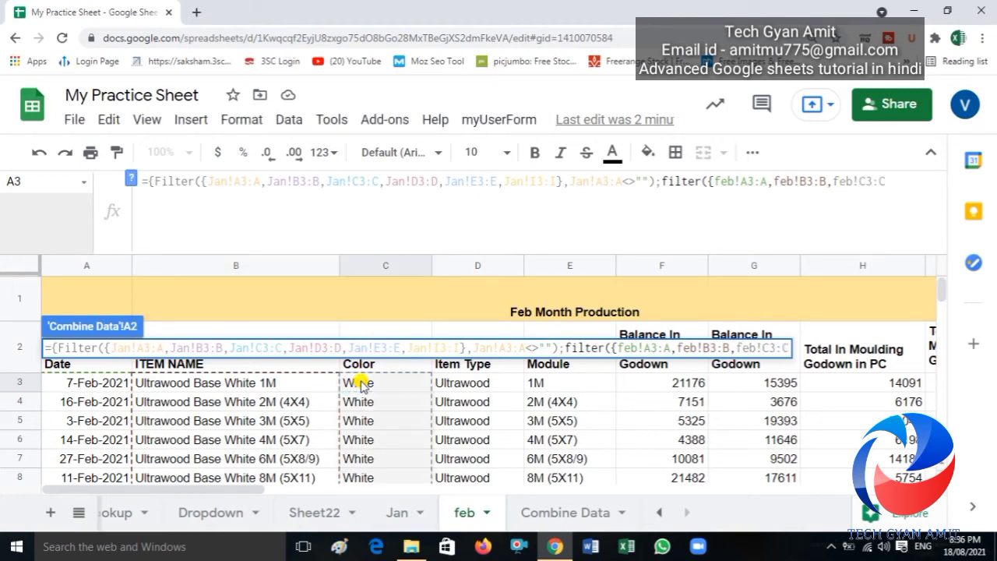
Extend the second filter's array with feb!D3:D,feb!E3:E,feb!I3:I and close its brace.
{"action": "left_click", "coordinate": [458, 385]}
{"action": "type", "text": ":"}
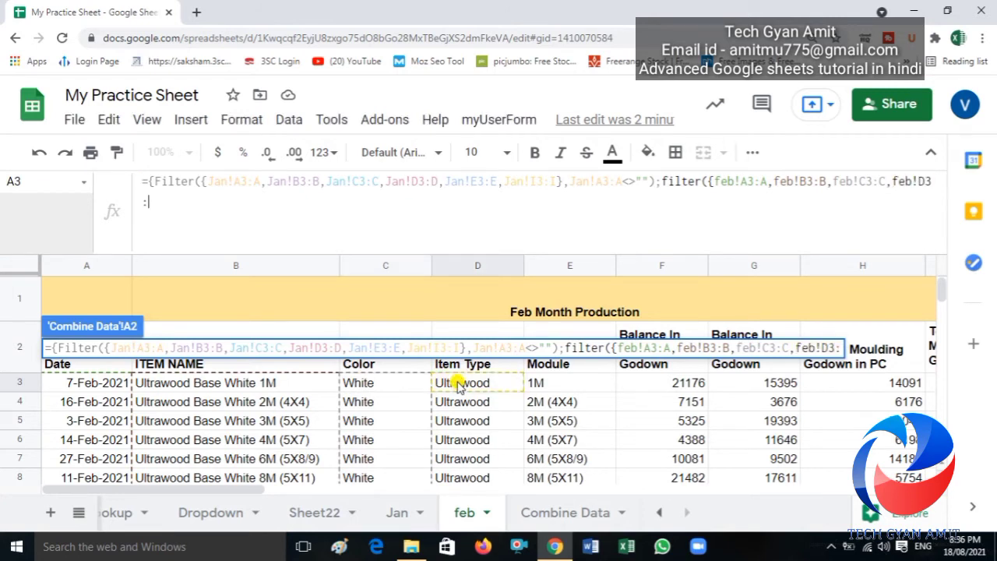
{"action": "type", "text": "D"}
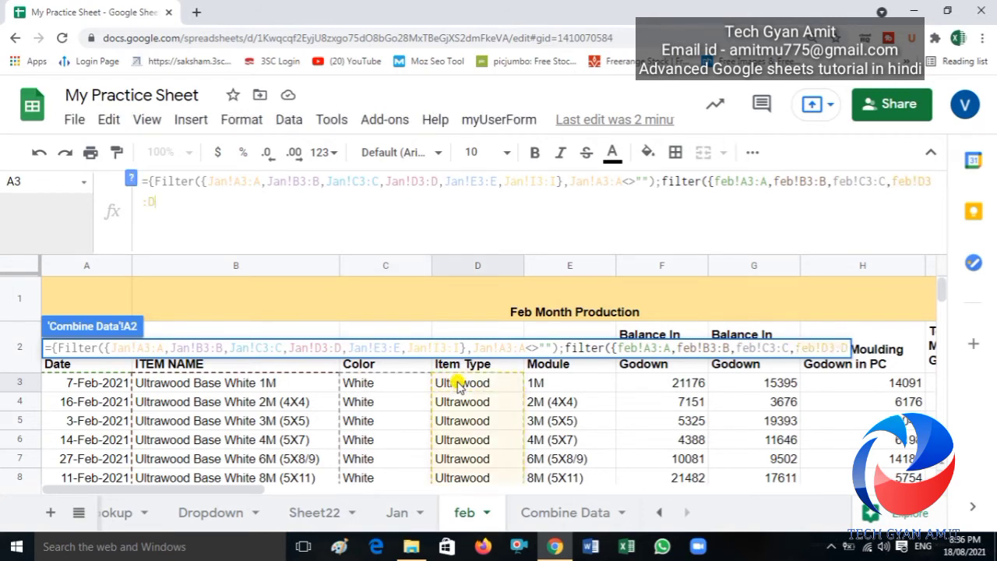
{"action": "type", "text": ","}
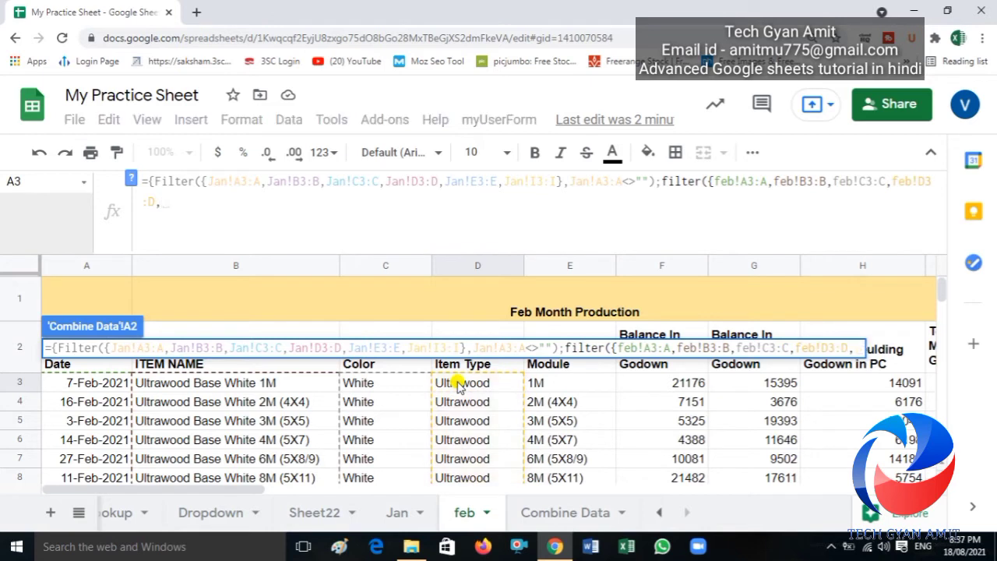
{"action": "left_click", "coordinate": [540, 384]}
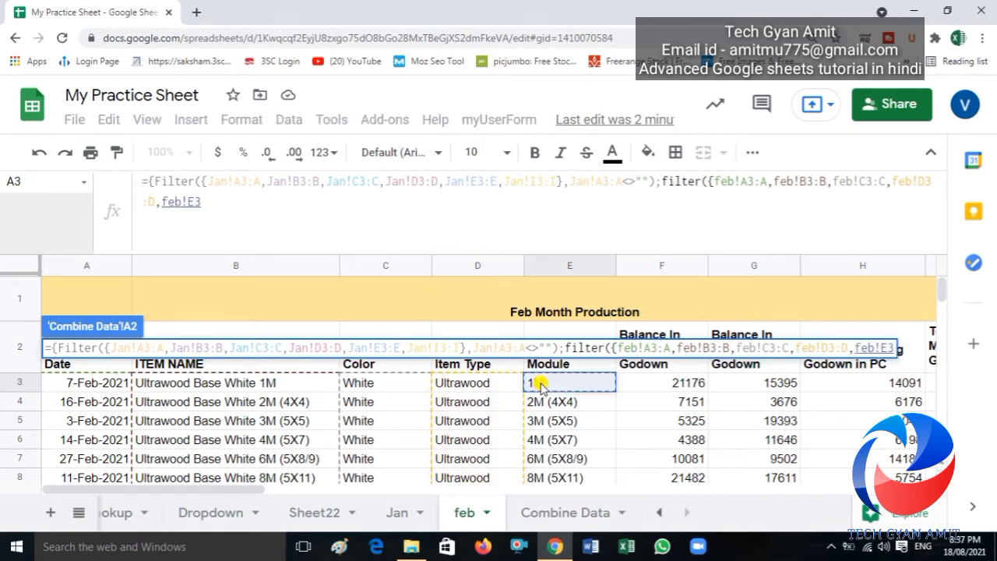
{"action": "type", "text": ":"}
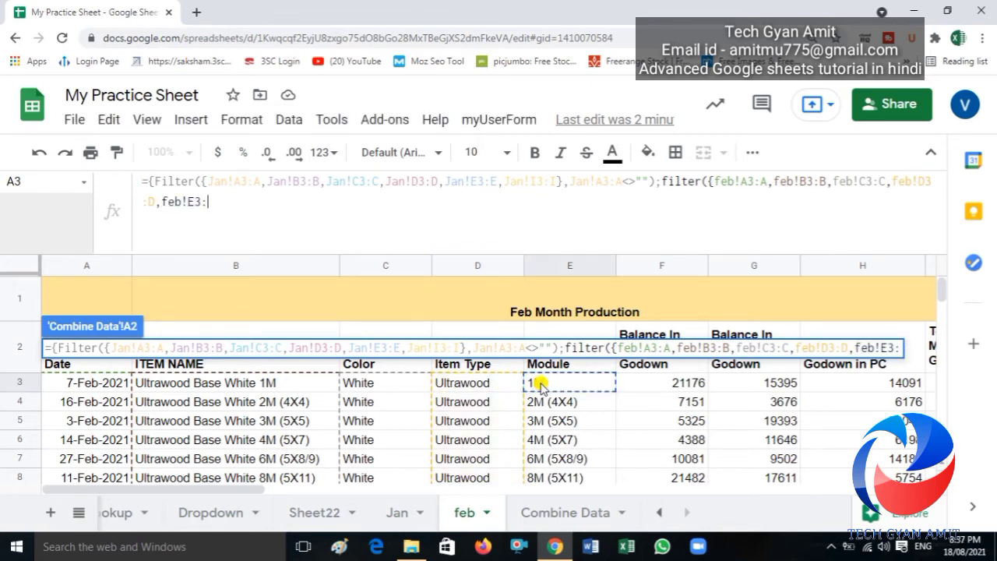
{"action": "type", "text": "E,"}
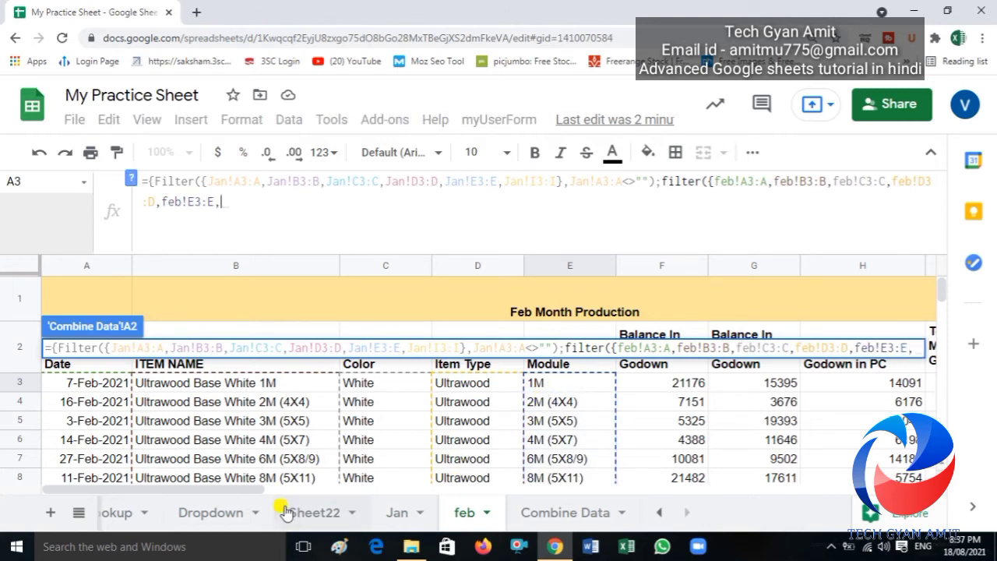
{"action": "left_click_drag", "start_coordinate": [259, 489], "coordinate": [416, 493]}
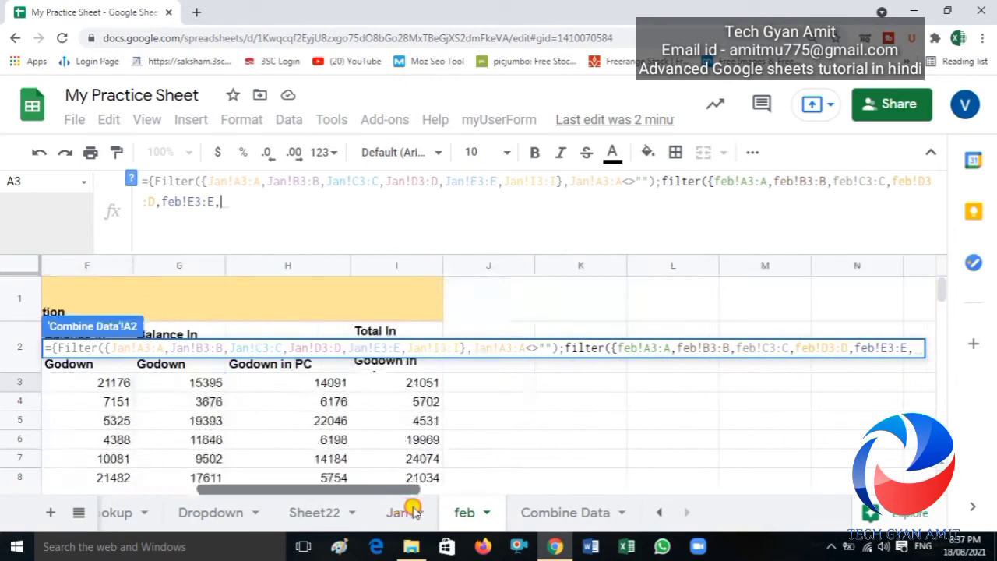
{"action": "left_click", "coordinate": [419, 384]}
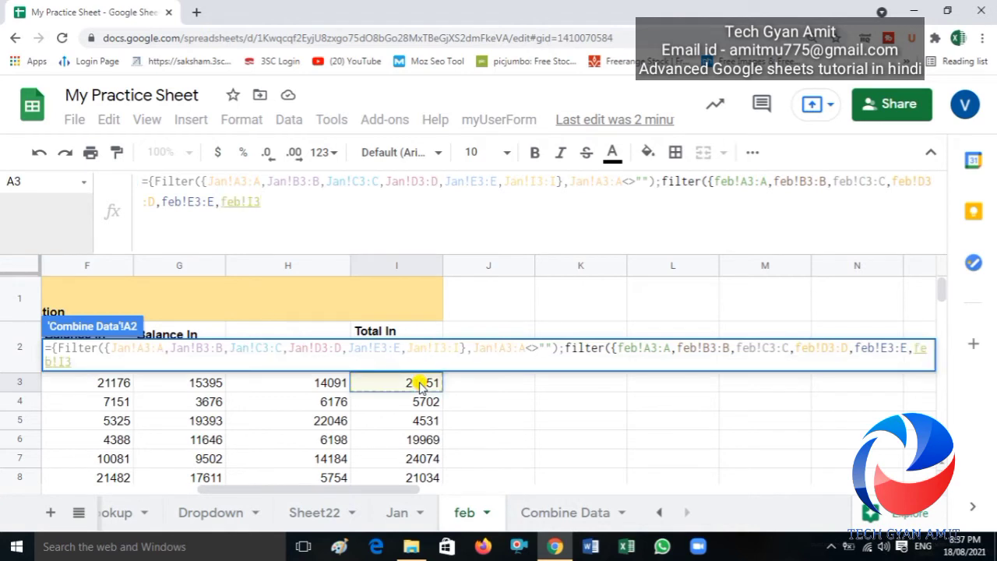
{"action": "type", "text": ":I"}
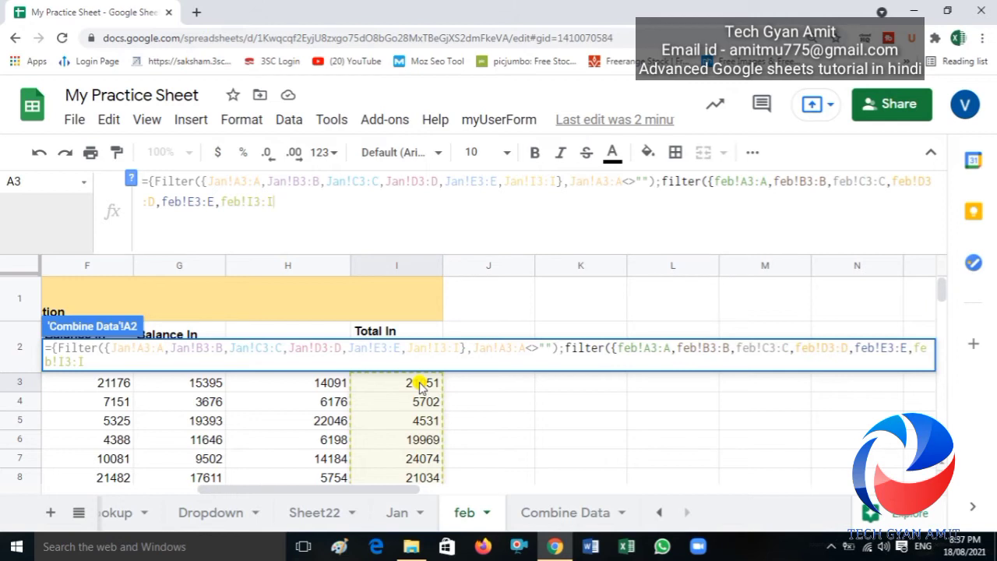
{"action": "type", "text": "}"}
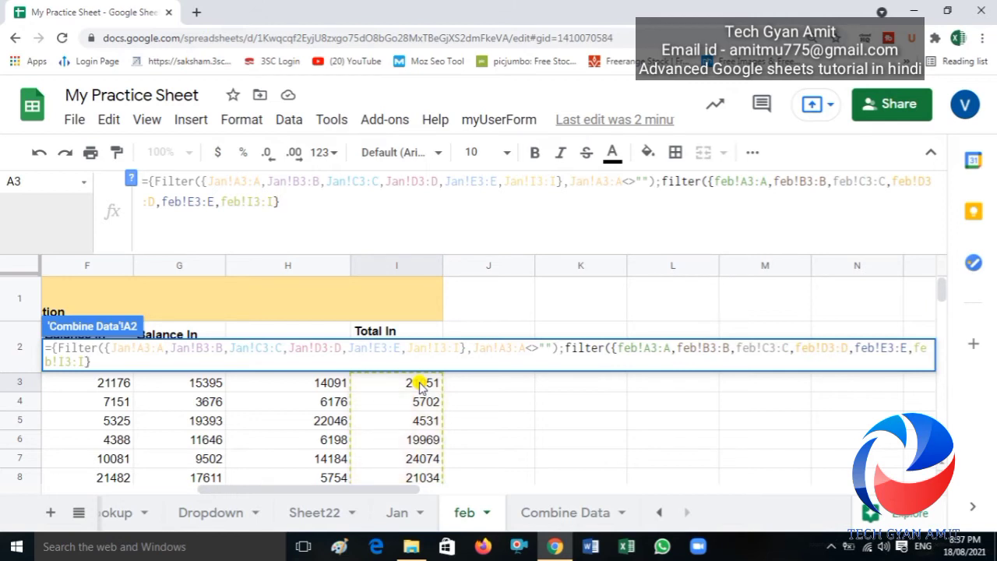
Give the second filter the condition feb!A3:A<>"", close the outer array brace and commit the stacked formula.
{"action": "type", "text": ","}
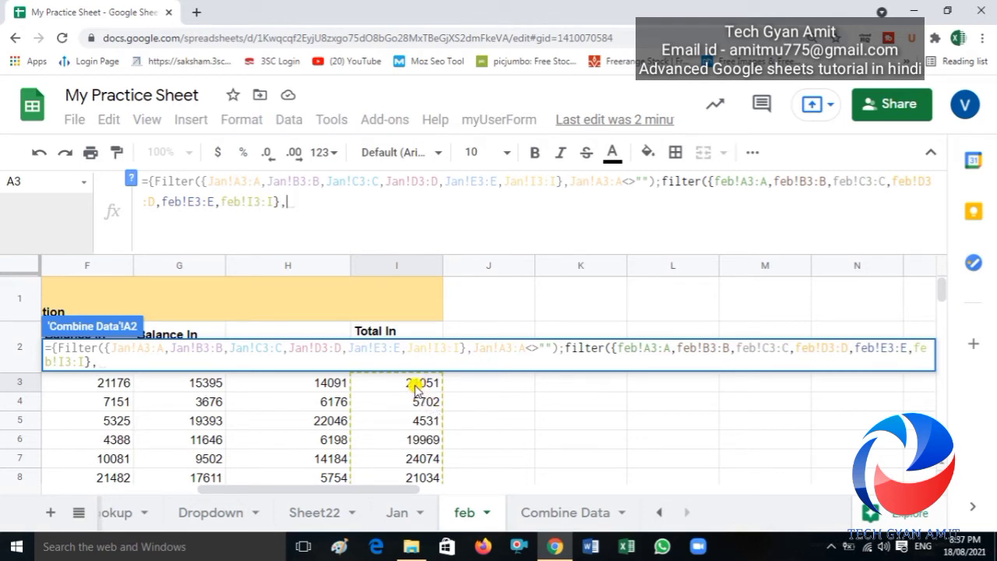
{"action": "left_click", "coordinate": [415, 388]}
{"action": "key", "text": "BackSpace"}
{"action": "key", "text": "BackSpace"}
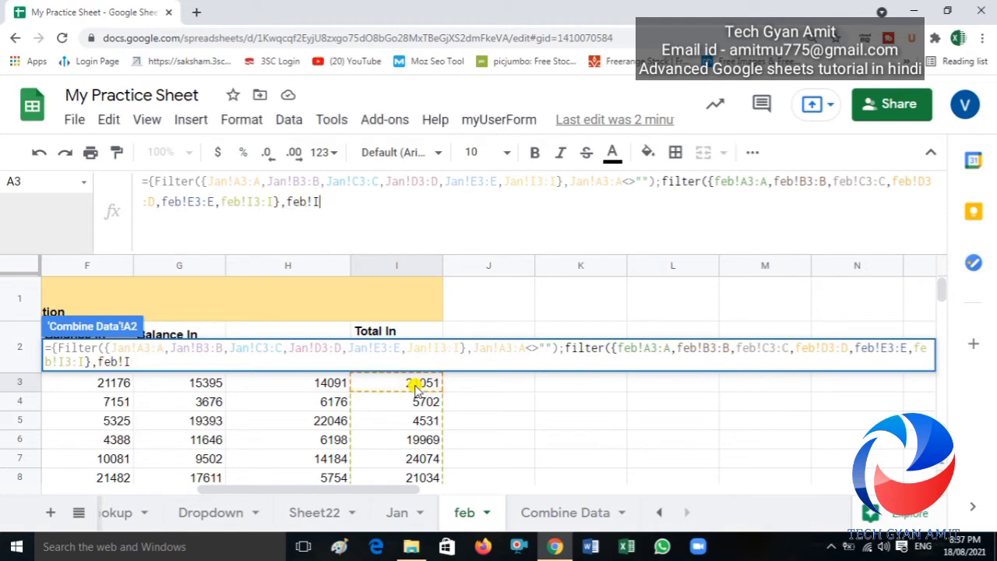
{"action": "type", "text": "A3:A"}
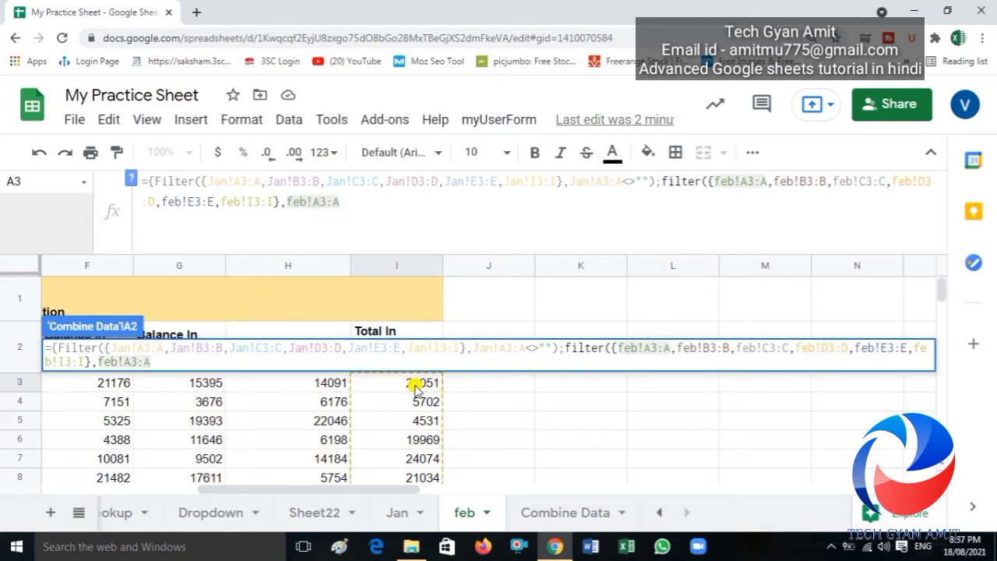
{"action": "type", "text": "<>\"\""}
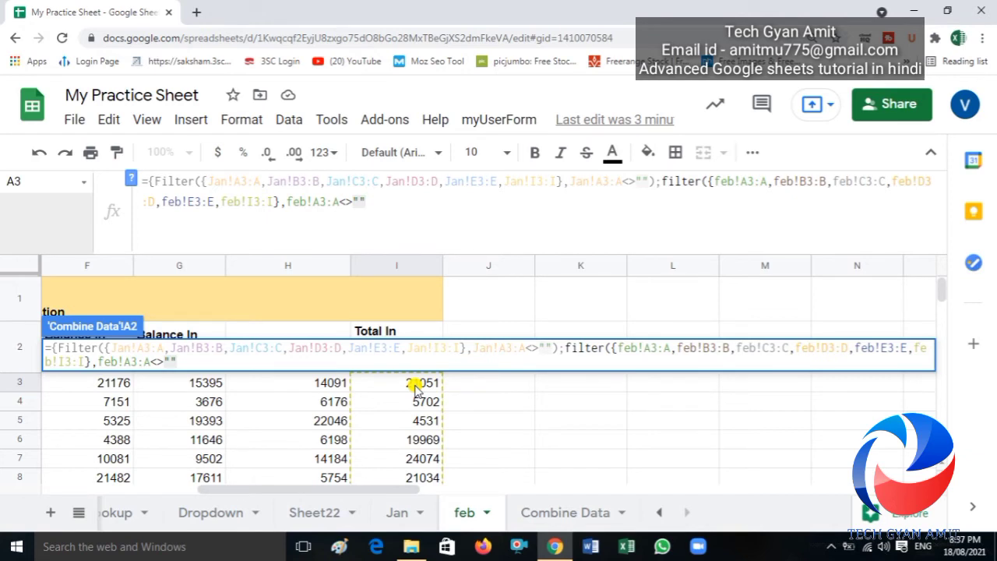
{"action": "type", "text": ")"}
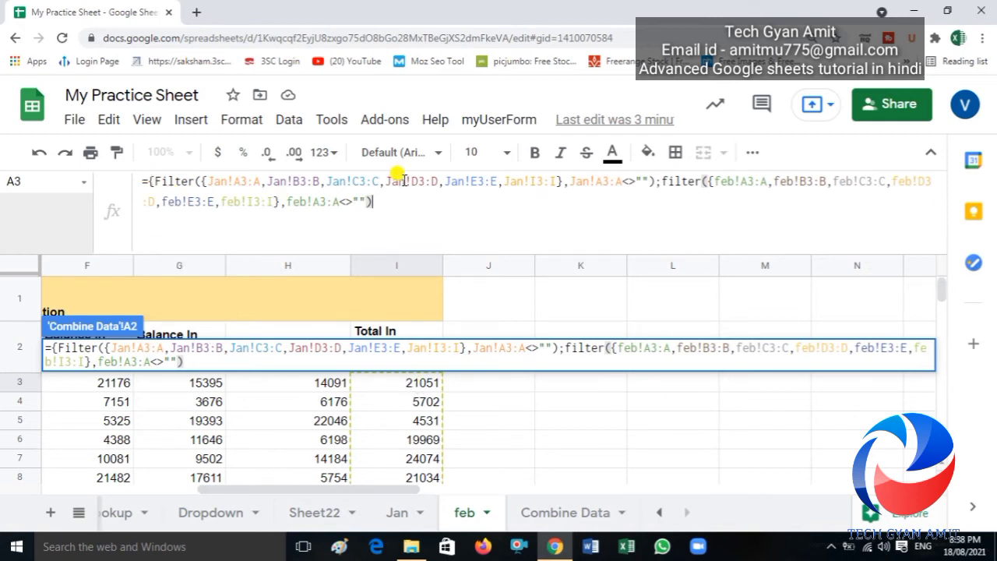
{"action": "type", "text": "}"}
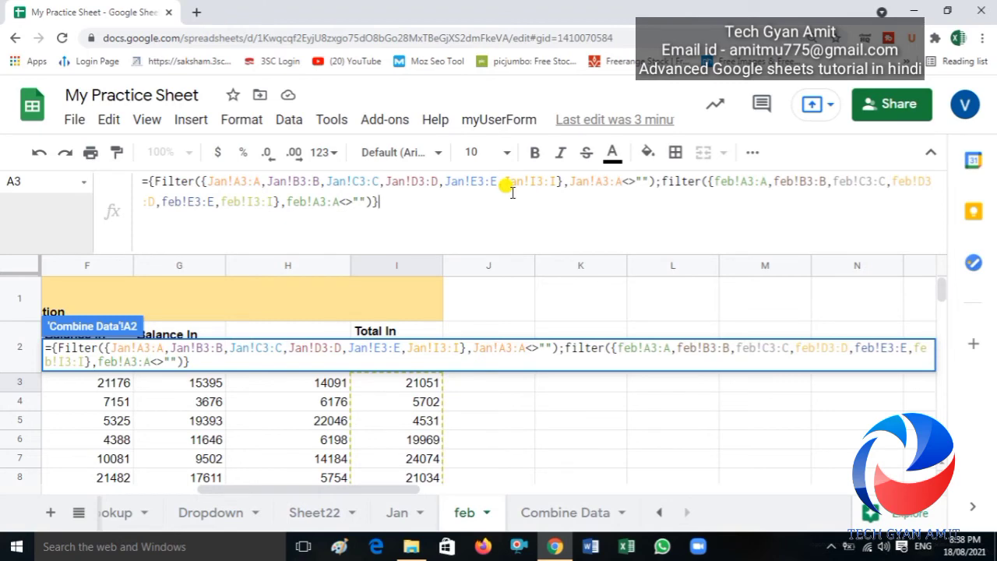
{"action": "key", "text": "Return"}
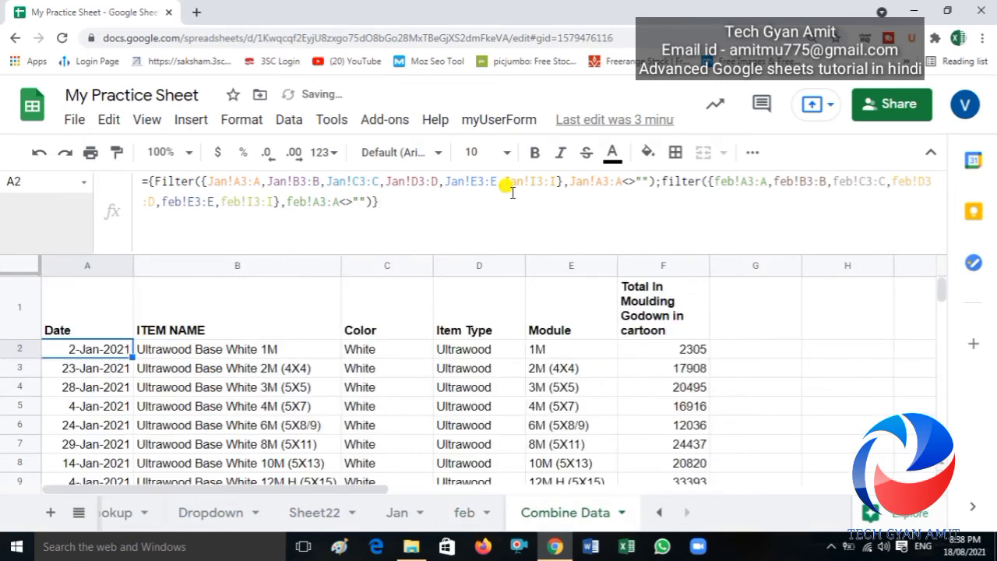
Check the stacked January and February rows in Combine Data, and shrink the formula bar back to one line.
{"action": "key", "text": "Down"}
{"action": "key", "text": "Down"}
{"action": "key", "text": "Down"}
{"action": "key", "text": "Down"}
{"action": "key", "text": "Down"}
{"action": "key", "text": "Down"}
{"action": "key", "text": "Down"}
{"action": "key", "text": "Down"}
{"action": "key", "text": "Down"}
{"action": "key", "text": "Down"}
{"action": "key", "text": "Down"}
{"action": "key", "text": "Down"}
{"action": "key", "text": "Down"}
{"action": "key", "text": "Down"}
{"action": "key", "text": "Down"}
{"action": "key", "text": "Down"}
{"action": "key", "text": "Down"}
{"action": "key", "text": "Down"}
{"action": "key", "text": "Down"}
{"action": "key", "text": "Down"}
{"action": "key", "text": "Down"}
{"action": "key", "text": "Down"}
{"action": "key", "text": "Down"}
{"action": "key", "text": "Down"}
{"action": "key", "text": "Down"}
{"action": "key", "text": "Down"}
{"action": "key", "text": "Down"}
{"action": "key", "text": "Down"}
{"action": "key", "text": "Down"}
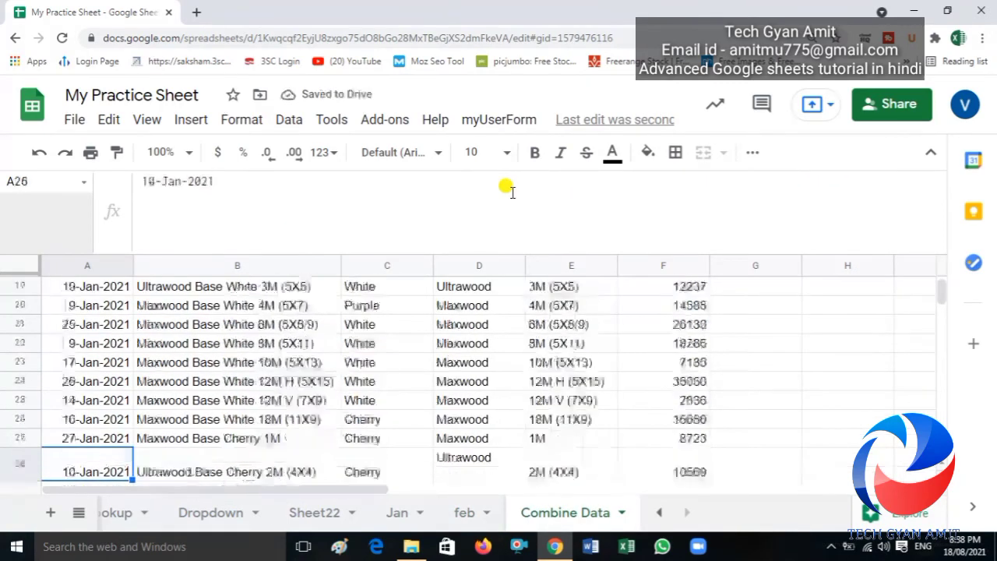
{"action": "key", "text": "Down"}
{"action": "key", "text": "Down"}
{"action": "key", "text": "Down"}
{"action": "key", "text": "Down"}
{"action": "key", "text": "Down"}
{"action": "key", "text": "Down"}
{"action": "key", "text": "Down"}
{"action": "key", "text": "Down"}
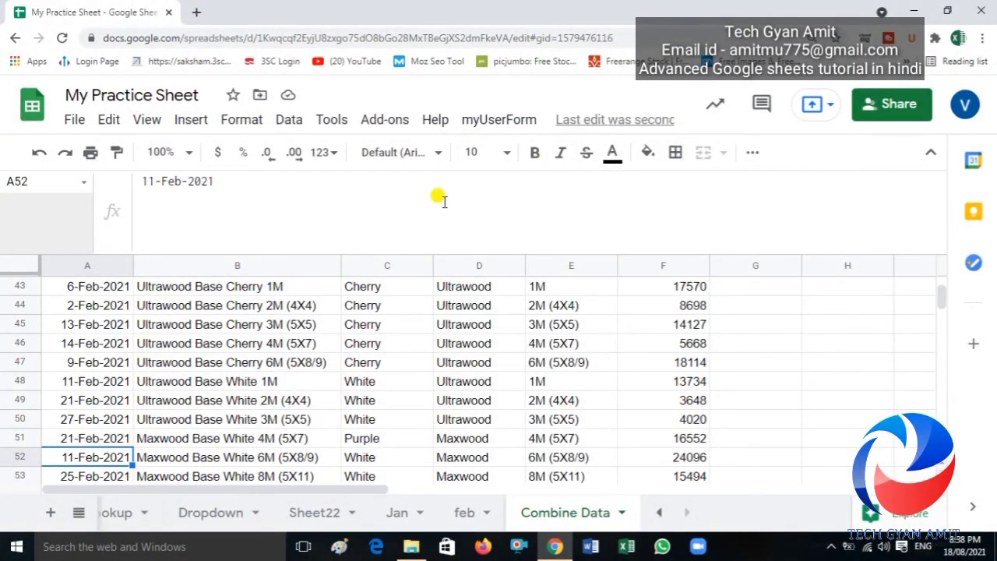
{"action": "left_click_drag", "start_coordinate": [405, 248], "coordinate": [412, 178]}
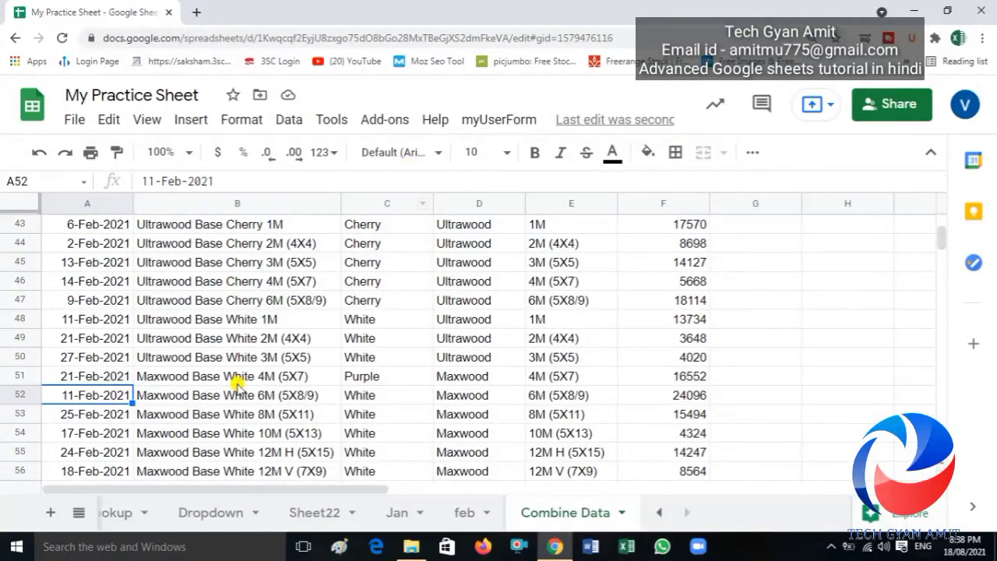
{"action": "left_click", "coordinate": [105, 434]}
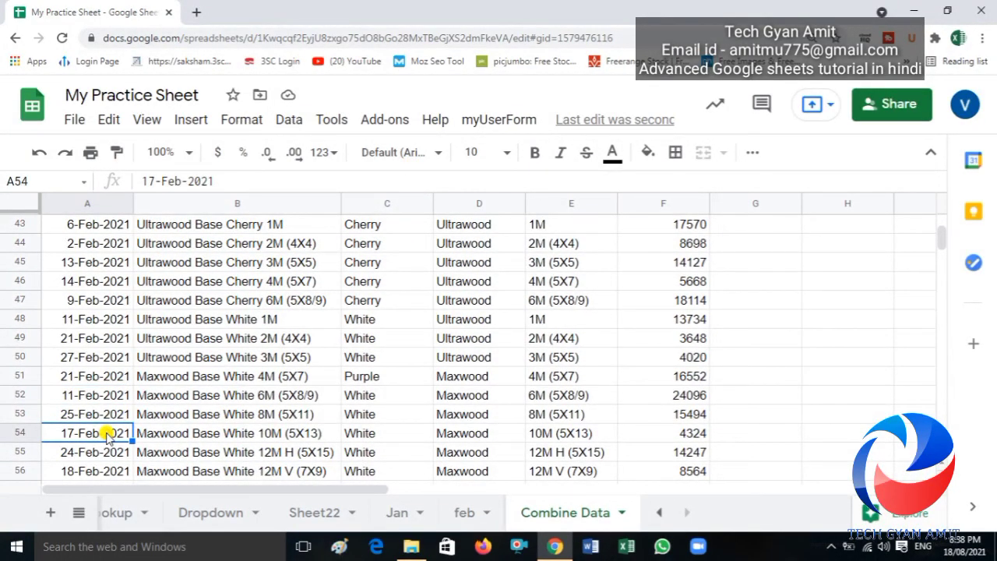
Examine the remaining February rows in Combine Data down to the first empty row.
{"action": "key", "text": "Down"}
{"action": "key", "text": "Down"}
{"action": "key", "text": "Down"}
{"action": "key", "text": "Down"}
{"action": "key", "text": "Down"}
{"action": "key", "text": "Down"}
{"action": "key", "text": "Down"}
{"action": "key", "text": "Down"}
{"action": "key", "text": "Down"}
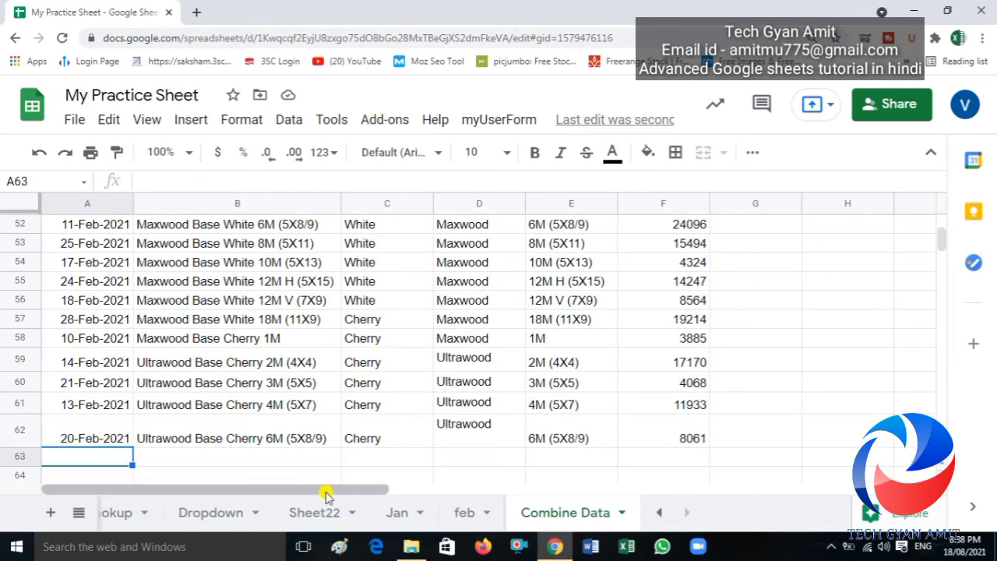
On the feb sheet, copy the last data row A32:I32 into row 33 directly below it.
{"action": "left_click", "coordinate": [466, 520]}
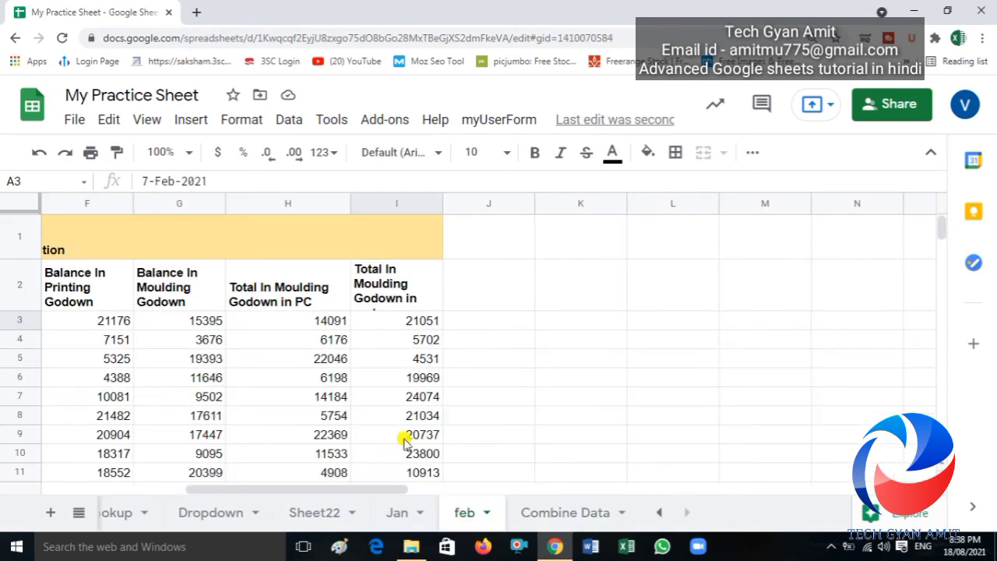
{"action": "left_click", "coordinate": [222, 400]}
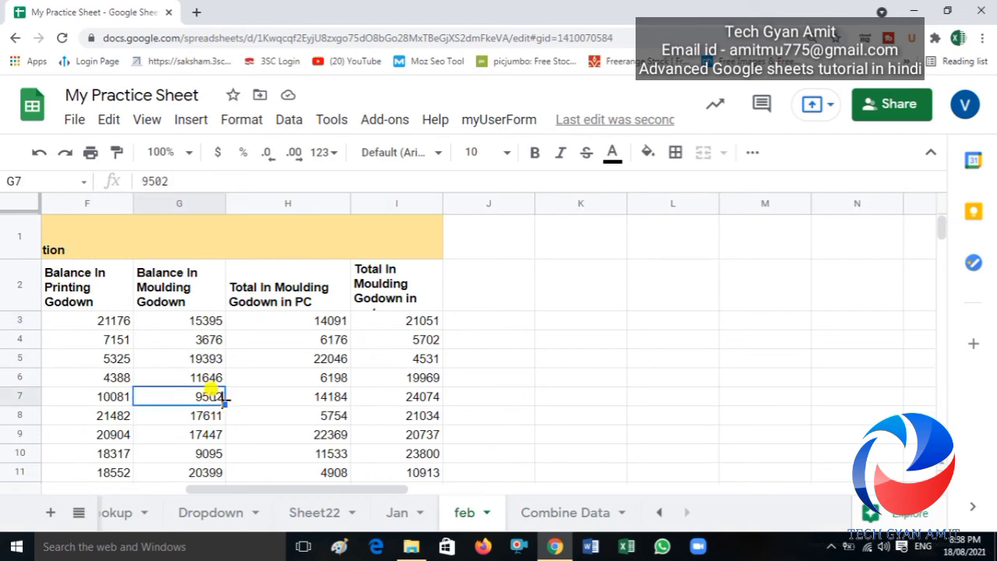
{"action": "key", "text": "Left"}
{"action": "key", "text": "Left"}
{"action": "key", "text": "Left"}
{"action": "key", "text": "Left"}
{"action": "key", "text": "Left"}
{"action": "key", "text": "Left"}
{"action": "key", "text": "Down"}
{"action": "key", "text": "Down"}
{"action": "key", "text": "Down"}
{"action": "key", "text": "Down"}
{"action": "key", "text": "Down"}
{"action": "key", "text": "Down"}
{"action": "key", "text": "Down"}
{"action": "key", "text": "Down"}
{"action": "key", "text": "Down"}
{"action": "key", "text": "Down"}
{"action": "key", "text": "Down"}
{"action": "key", "text": "Down"}
{"action": "key", "text": "Down"}
{"action": "key", "text": "Down"}
{"action": "key", "text": "Down"}
{"action": "key", "text": "Down"}
{"action": "key", "text": "Down"}
{"action": "key", "text": "Down"}
{"action": "key", "text": "Down"}
{"action": "key", "text": "Down"}
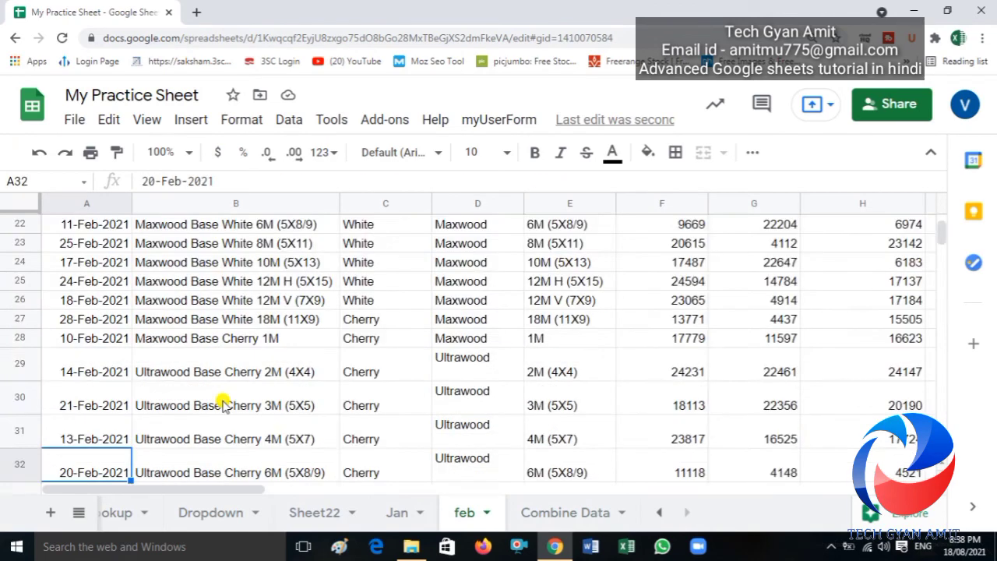
{"action": "key", "text": "Down"}
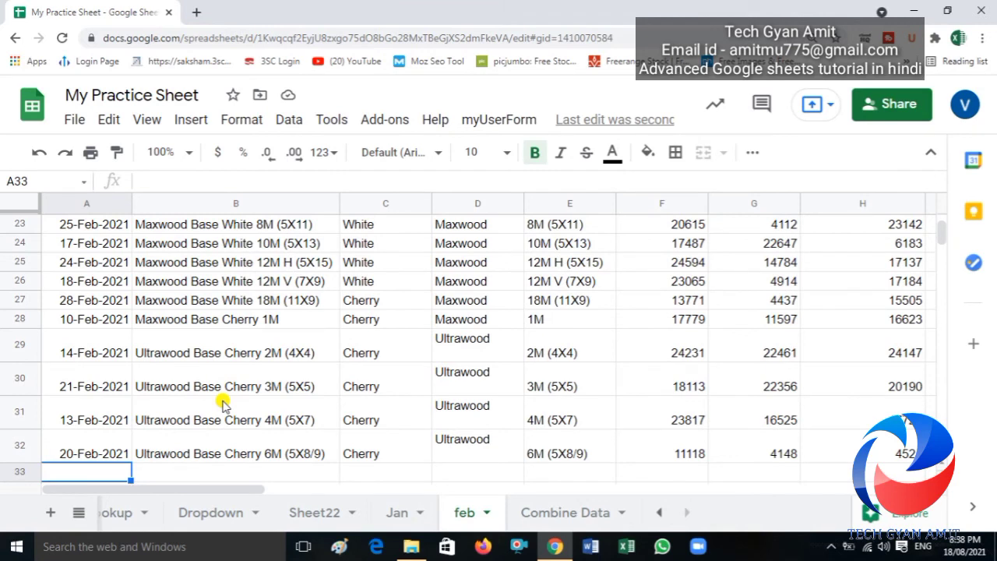
{"action": "type", "text": "28"}
{"action": "key", "text": "Up"}
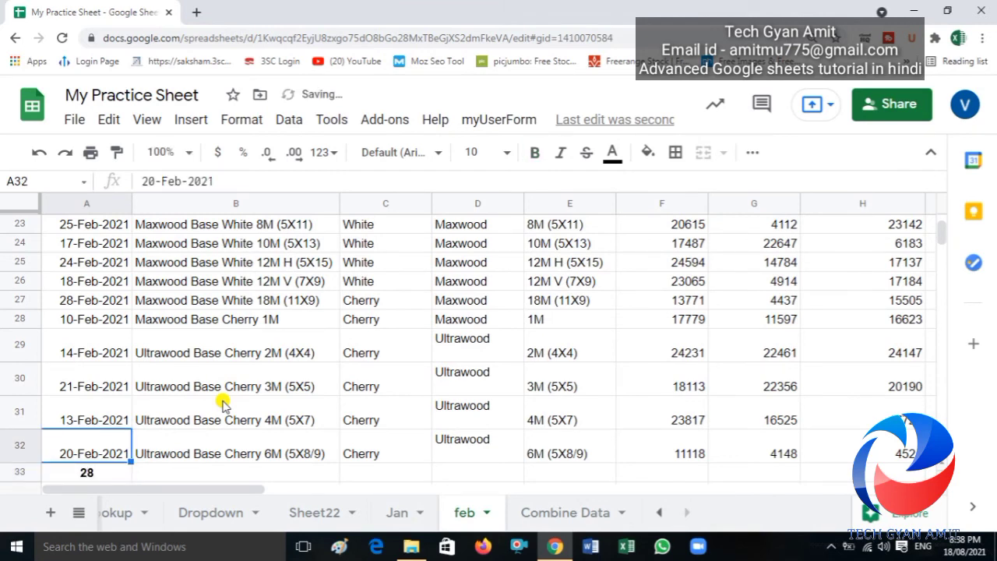
{"action": "key", "text": "ctrl+shift+Right"}
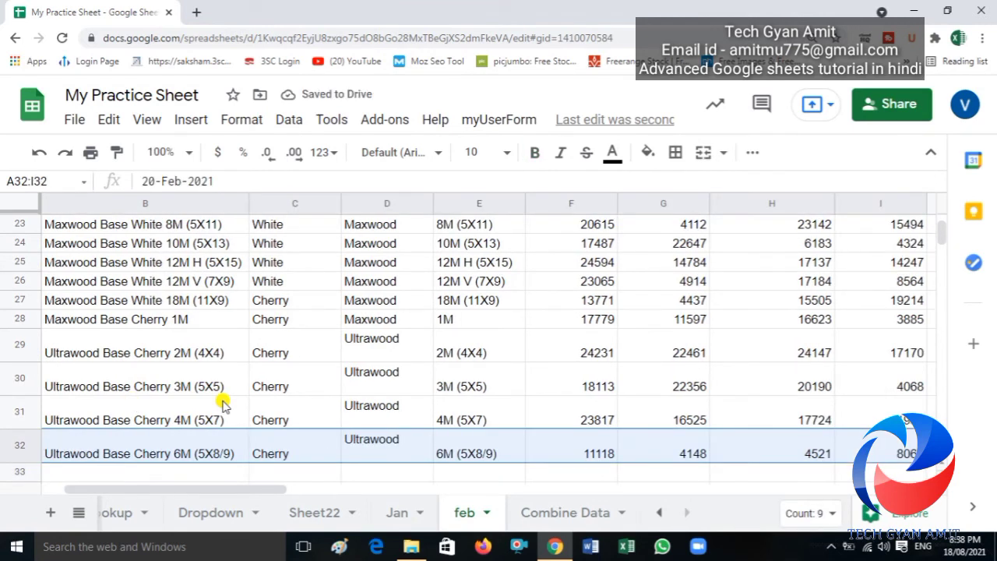
{"action": "key", "text": "ctrl+c"}
{"action": "key", "text": "Down"}
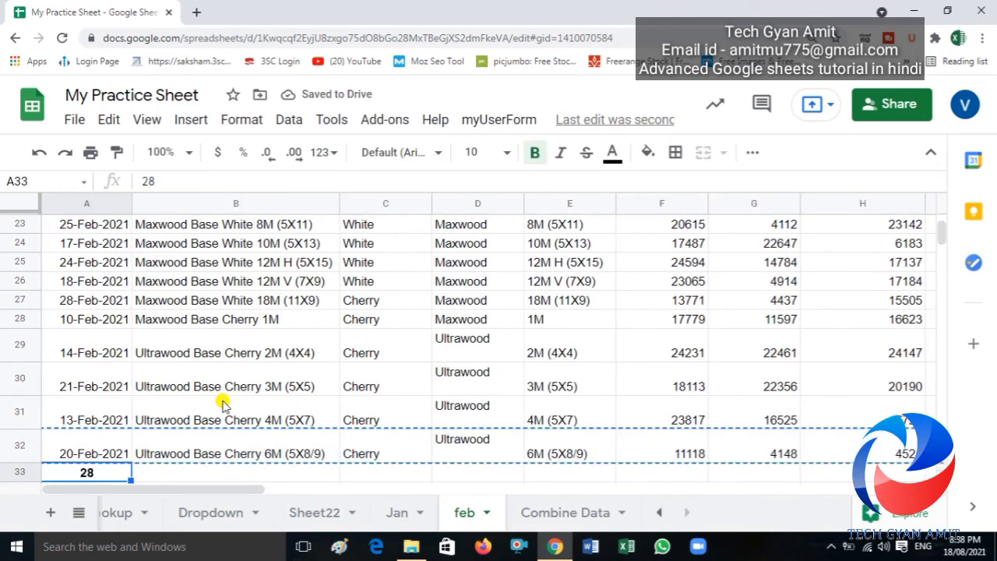
{"action": "key", "text": "Down"}
{"action": "key", "text": "Up"}
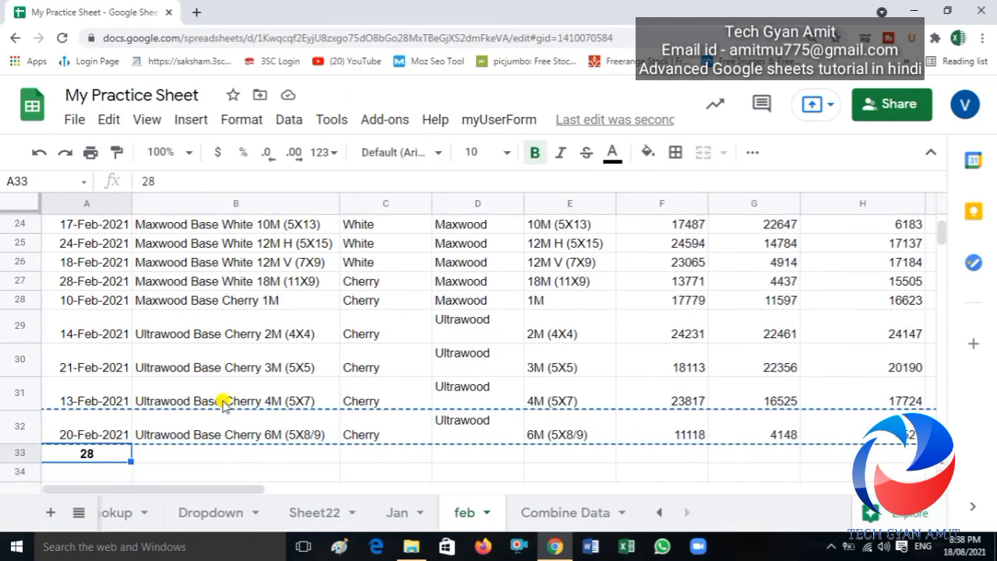
{"action": "key", "text": "ctrl+v"}
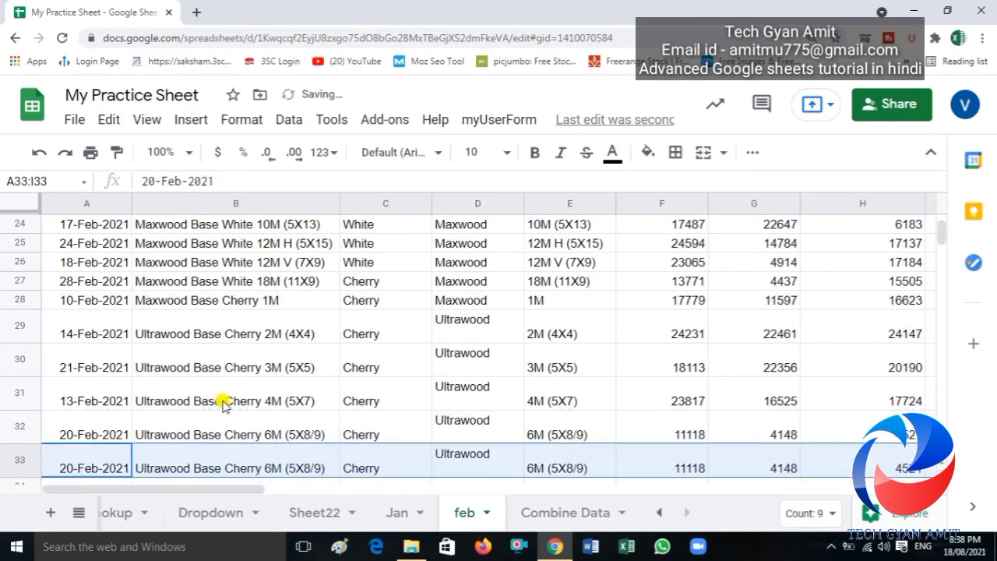
Change the date of the copied row in A33 to 25-Feb-2021.
{"action": "left_click", "coordinate": [152, 179]}
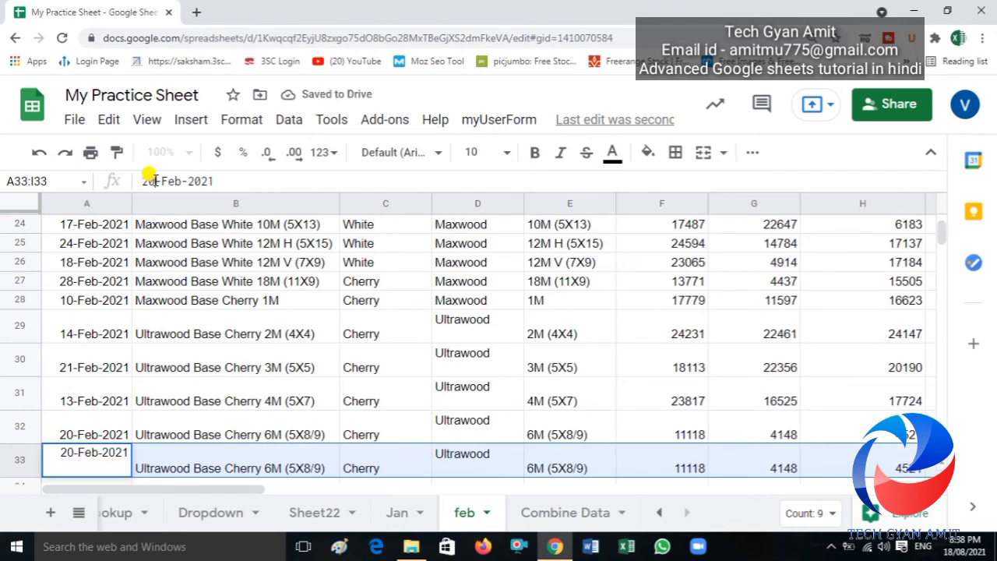
{"action": "key", "text": "BackSpace"}
{"action": "type", "text": "5"}
{"action": "key", "text": "Tab"}
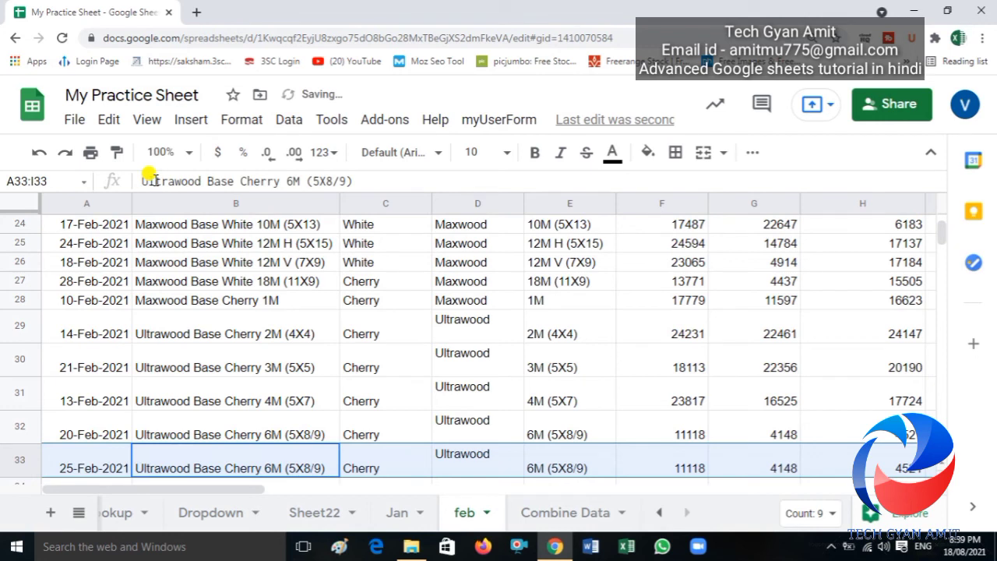
Set the new row's printing godown balance in F33 to 25000 and its moulding godown balance in G33 to 3600.
{"action": "key", "text": "Right"}
{"action": "key", "text": "Right"}
{"action": "key", "text": "Right"}
{"action": "key", "text": "Right"}
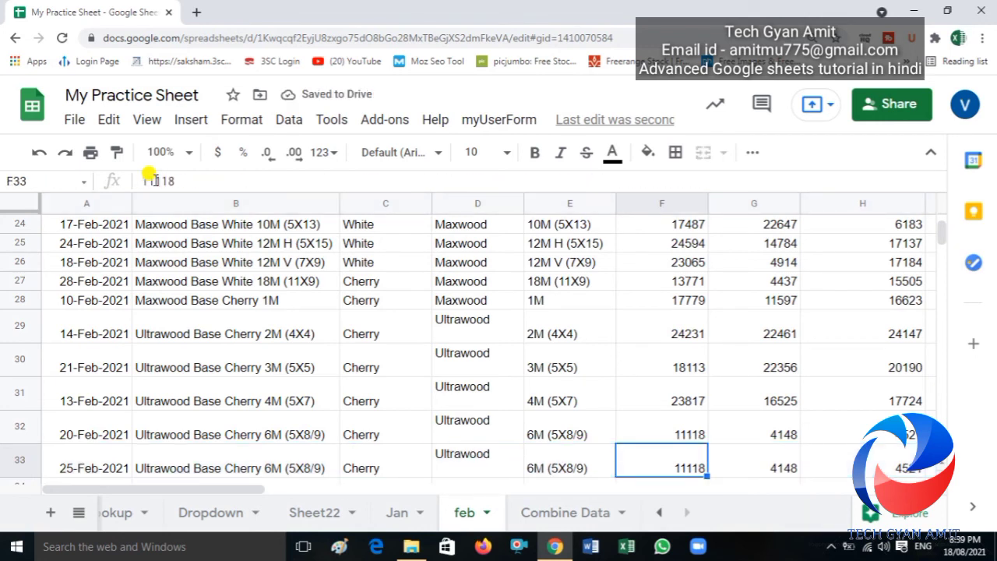
{"action": "type", "text": "2500"}
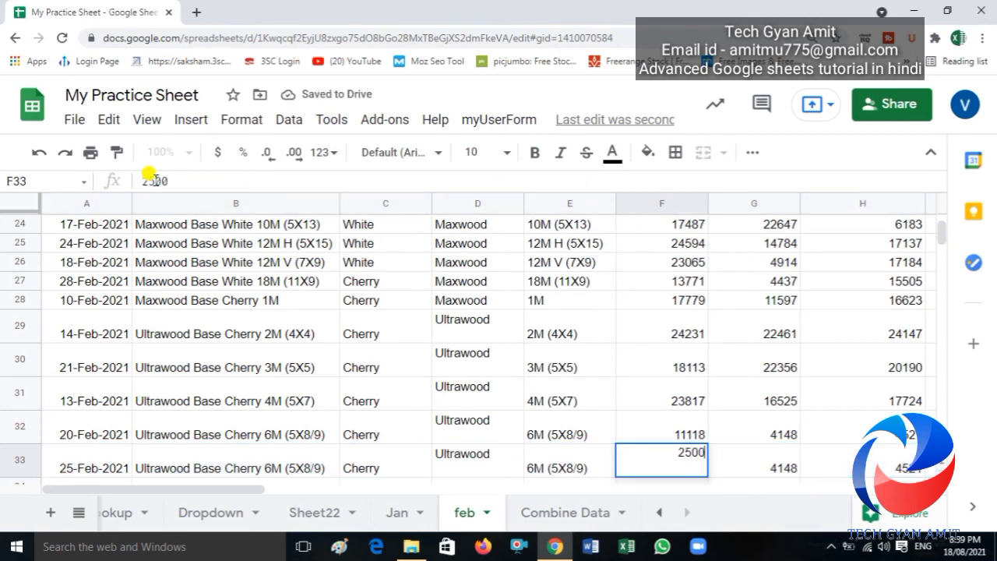
{"action": "type", "text": "0"}
{"action": "key", "text": "Tab"}
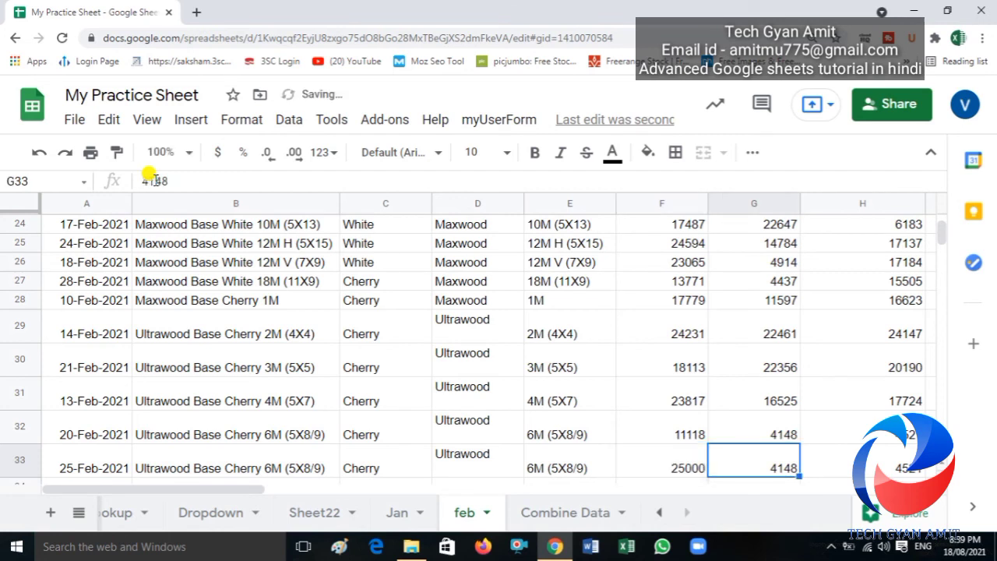
{"action": "type", "text": "3600"}
{"action": "key", "text": "Tab"}
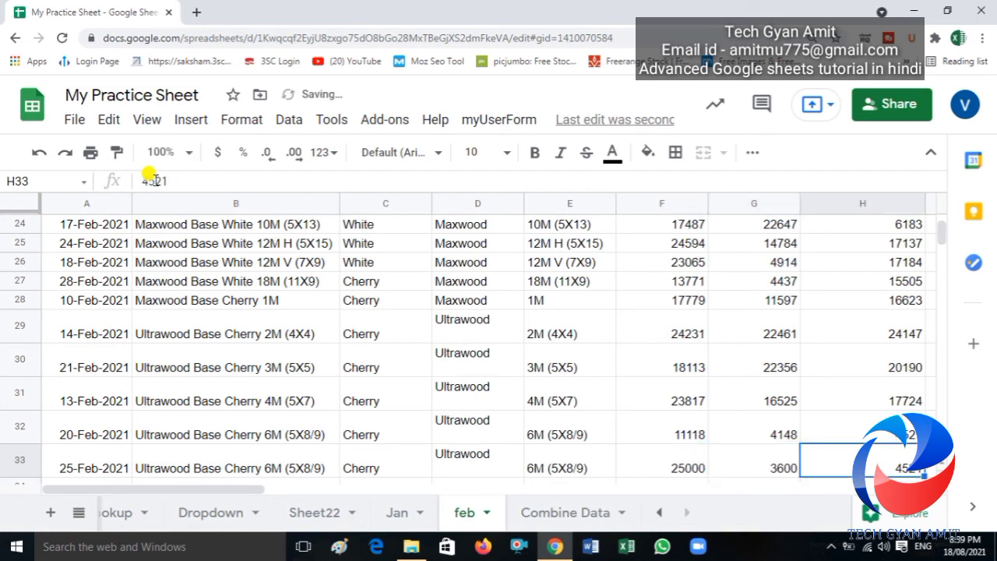
Set the new row's moulding godown totals to 5800 in H33 and 63200 in I33.
{"action": "type", "text": "5800"}
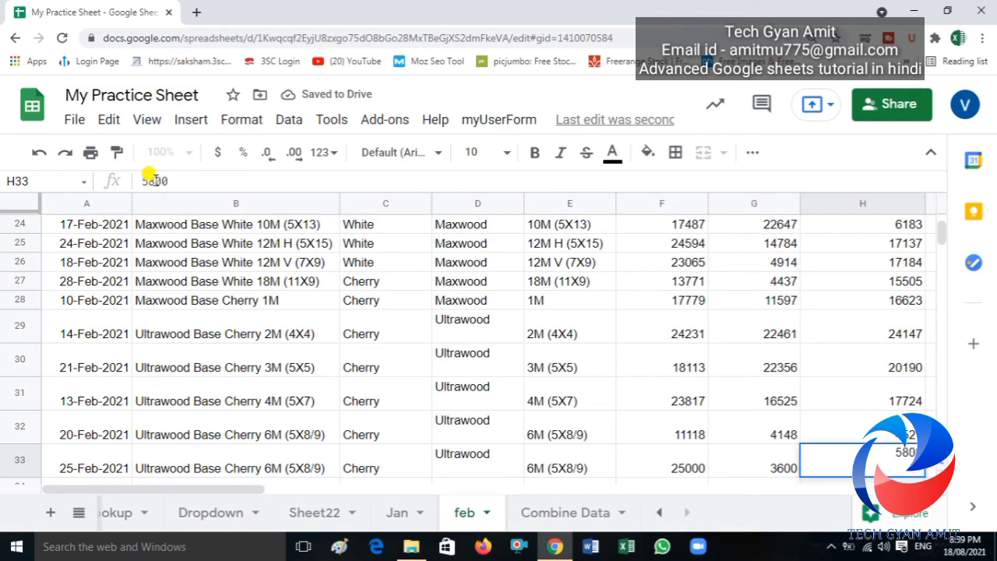
{"action": "key", "text": "Return"}
{"action": "key", "text": "Up"}
{"action": "key", "text": "Right"}
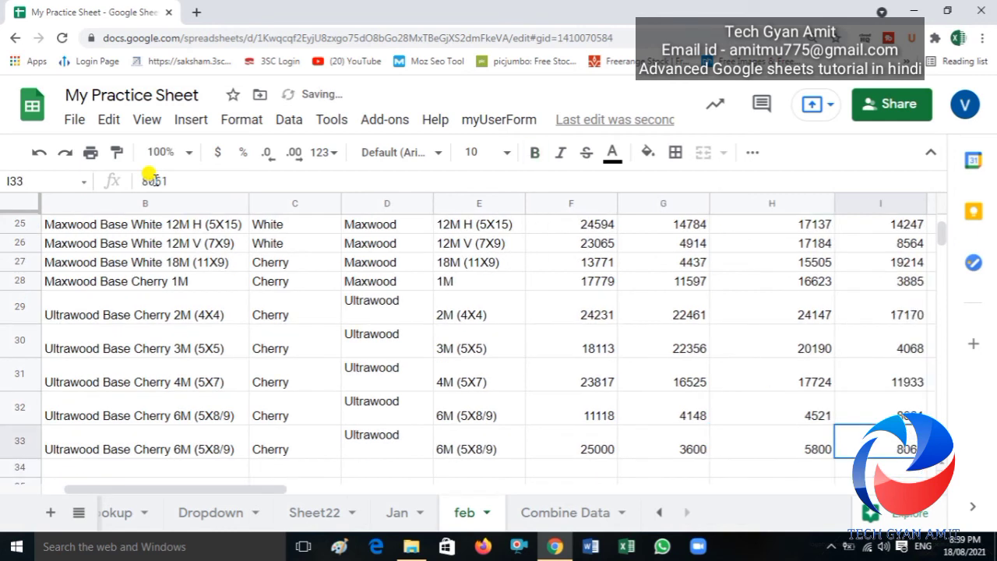
{"action": "type", "text": "63200"}
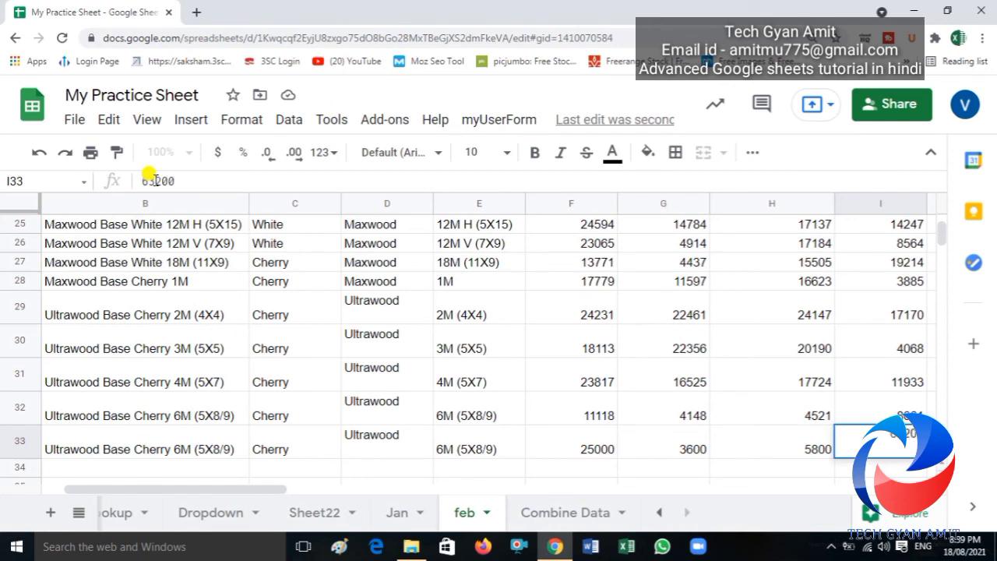
{"action": "key", "text": "Return"}
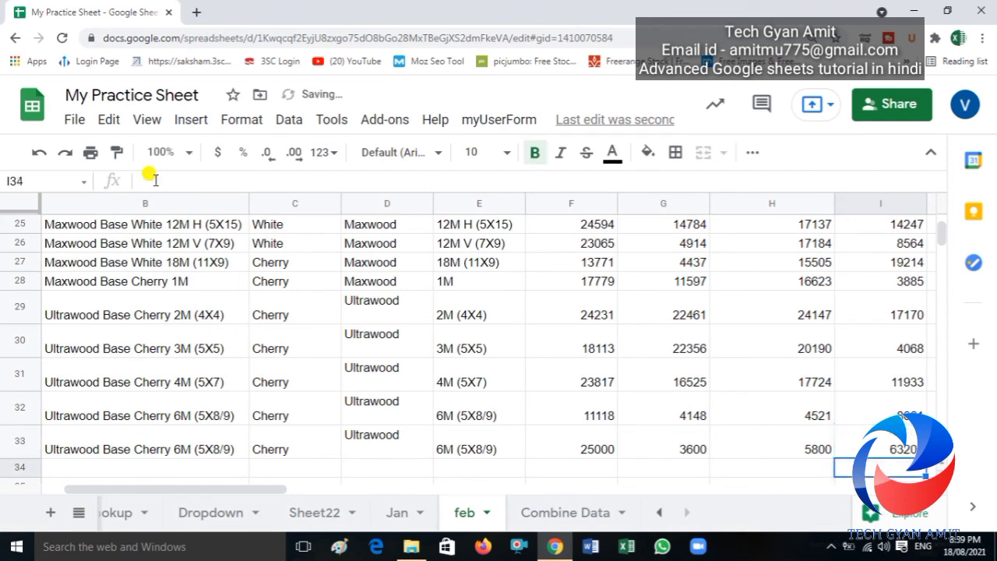
{"action": "key", "text": "Up"}
{"action": "key", "text": "Right"}
{"action": "key", "text": "Left"}
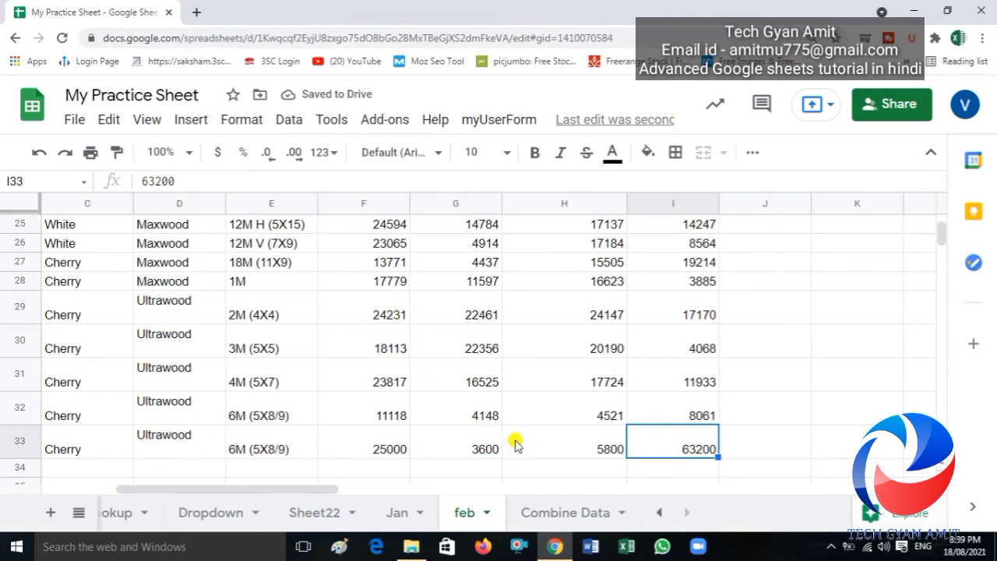
Check Combine Data's last row, A63:F63, against the new feb entry, and return to the formula cell A2.
{"action": "left_click", "coordinate": [560, 512]}
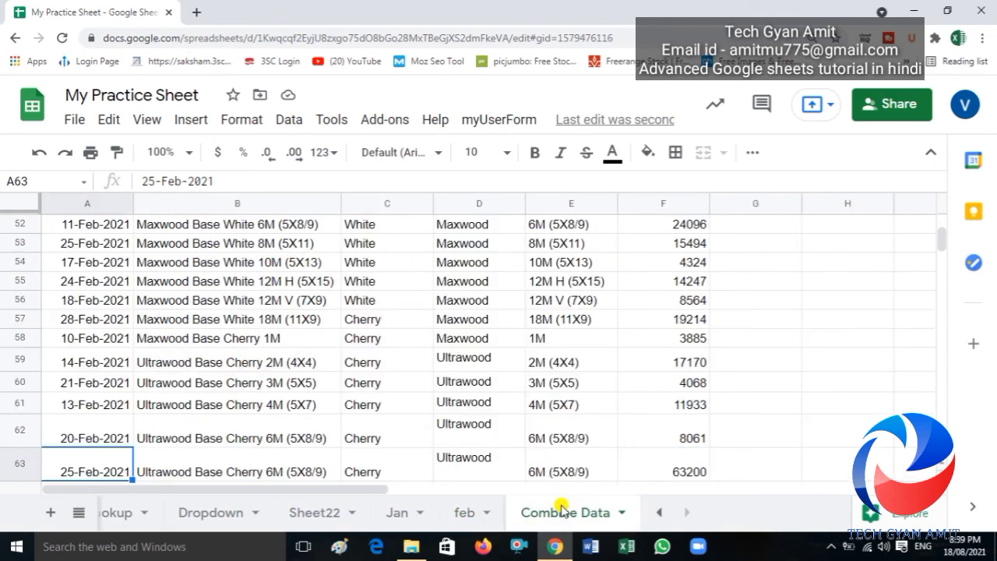
{"action": "key", "text": "Down"}
{"action": "key", "text": "Up"}
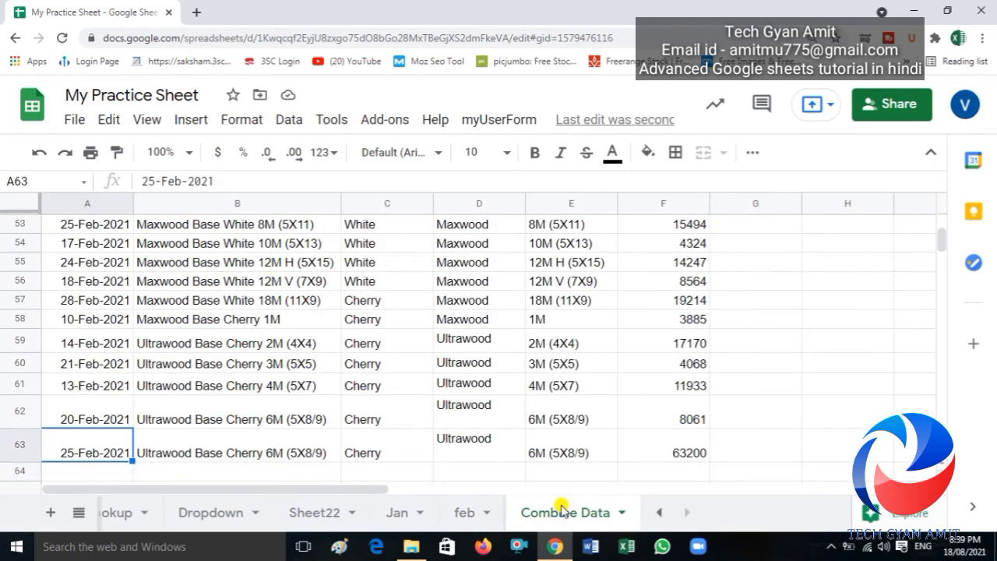
{"action": "key", "text": "Up"}
{"action": "key", "text": "Down"}
{"action": "key", "text": "Right"}
{"action": "key", "text": "Right"}
{"action": "key", "text": "Right"}
{"action": "key", "text": "Right"}
{"action": "key", "text": "Right"}
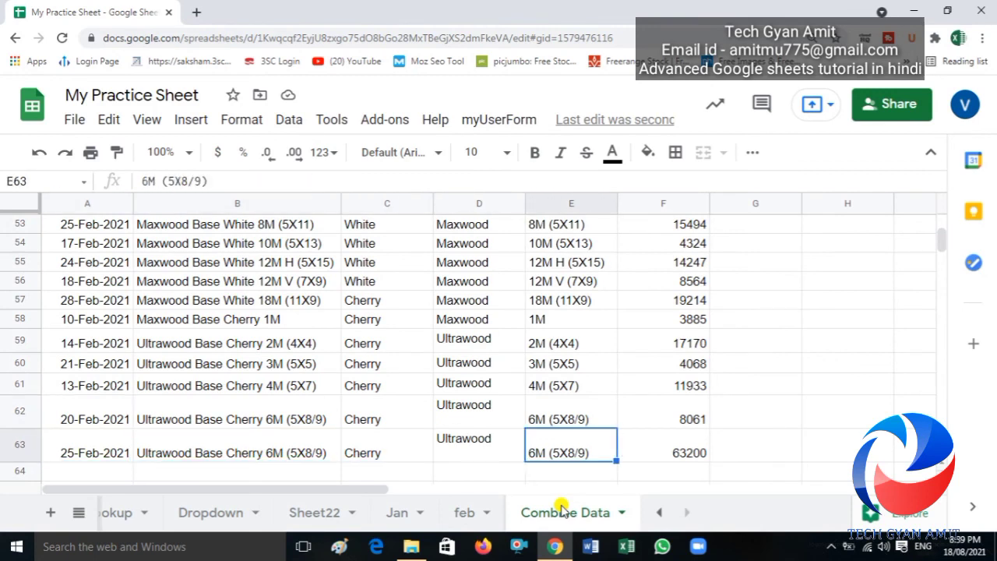
{"action": "key", "text": "Left"}
{"action": "key", "text": "Left"}
{"action": "key", "text": "Left"}
{"action": "key", "text": "Left"}
{"action": "key", "text": "Left"}
{"action": "key", "text": "ctrl+Home"}
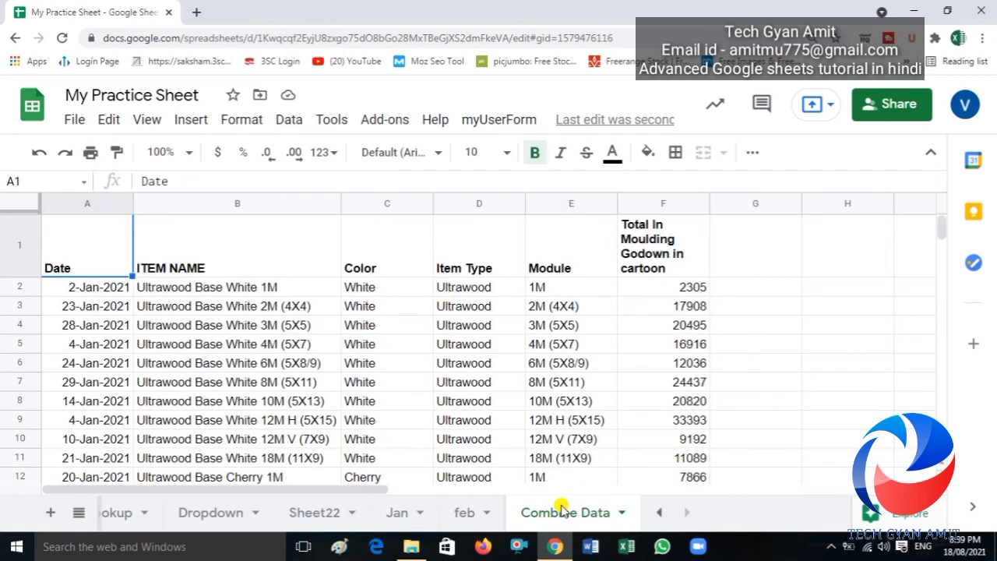
{"action": "key", "text": "Down"}
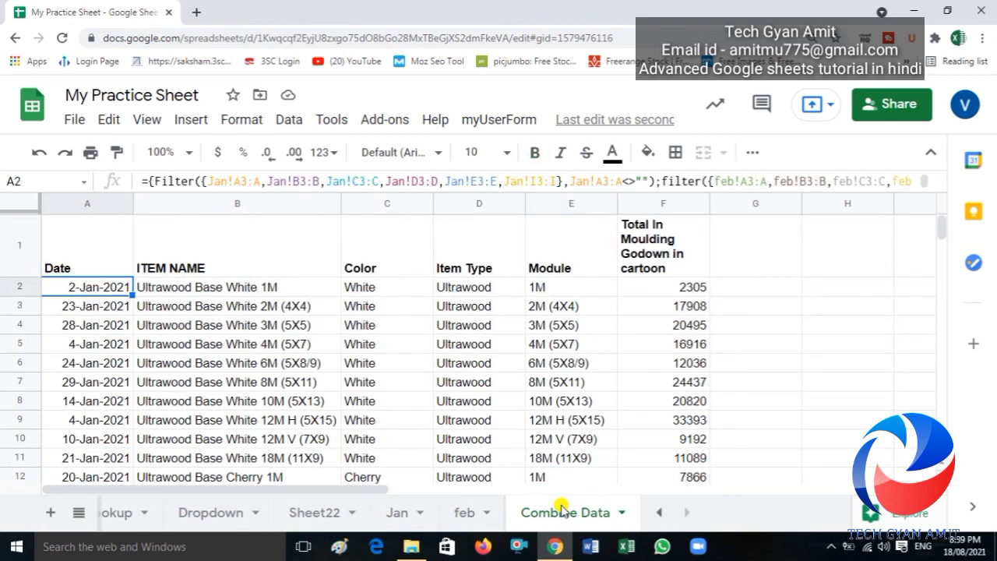